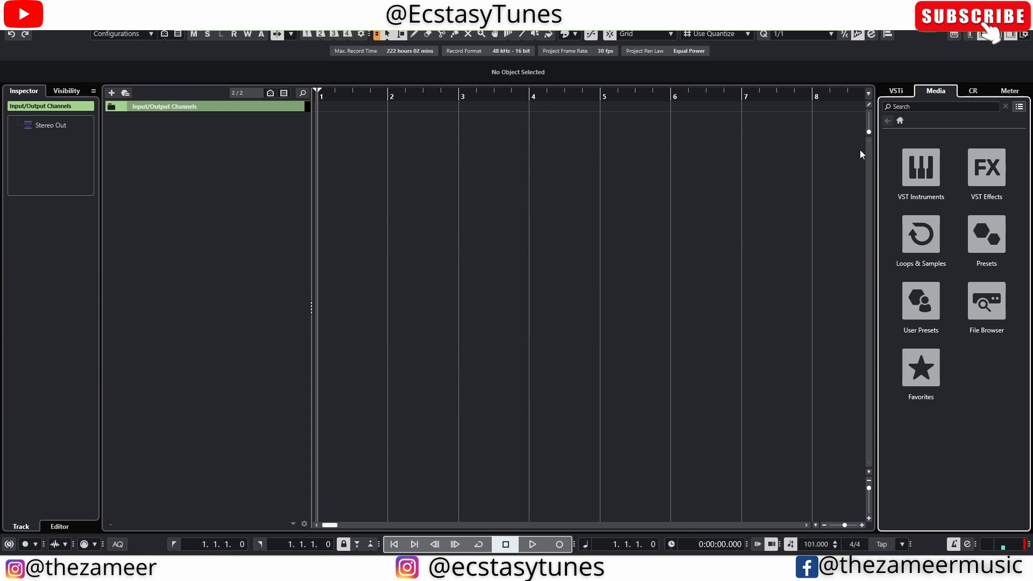
# - Add HALion 7 from the VST instruments as a new instrument track and start a Sample Instrument in it
pyautogui.click(920, 169)
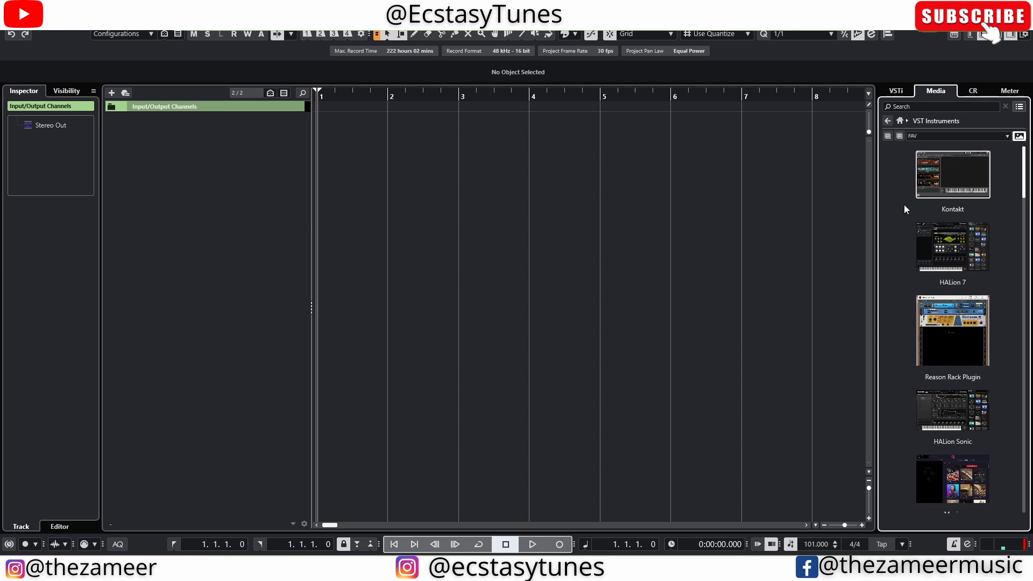
pyautogui.scroll(-3, 903, 209)
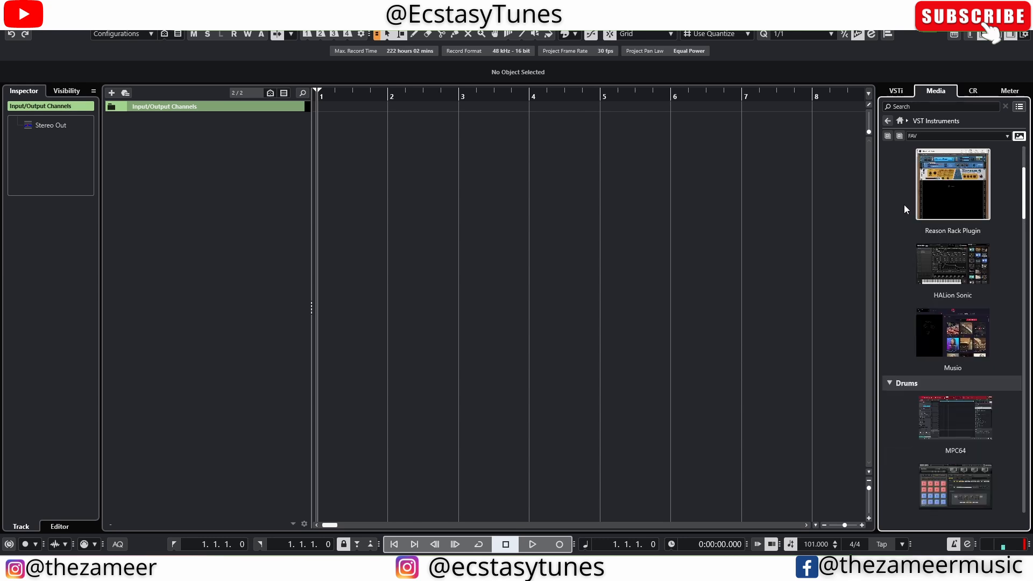
pyautogui.scroll(3, 903, 210)
pyautogui.moveTo(942, 243); pyautogui.dragTo(245, 161)
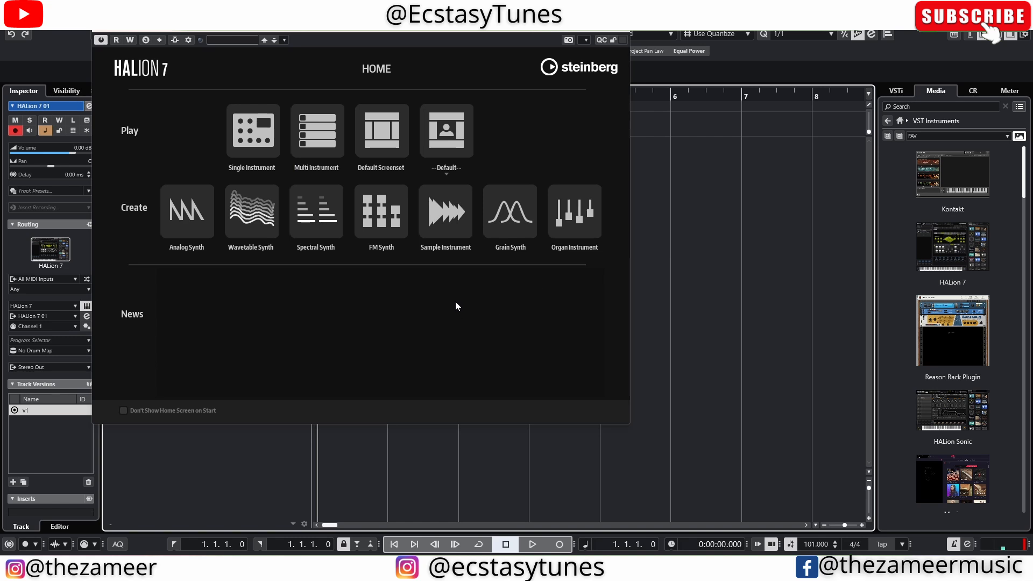
pyautogui.click(428, 225)
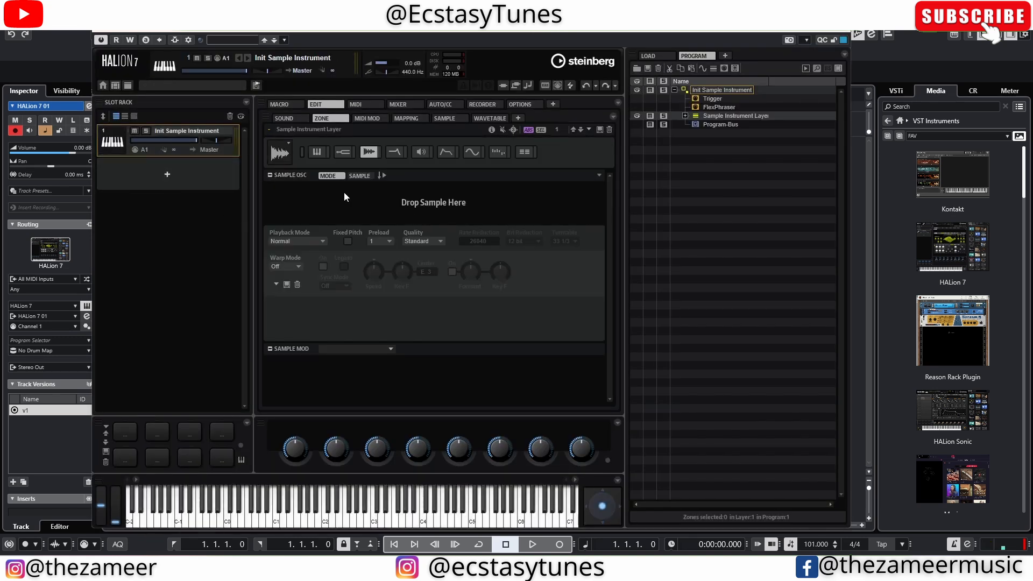
# - Audition the piano loop "Chords Am 101BPM 2" from the file browser and load it into the HALion sample oscillator
pyautogui.click(899, 120)
pyautogui.click(986, 309)
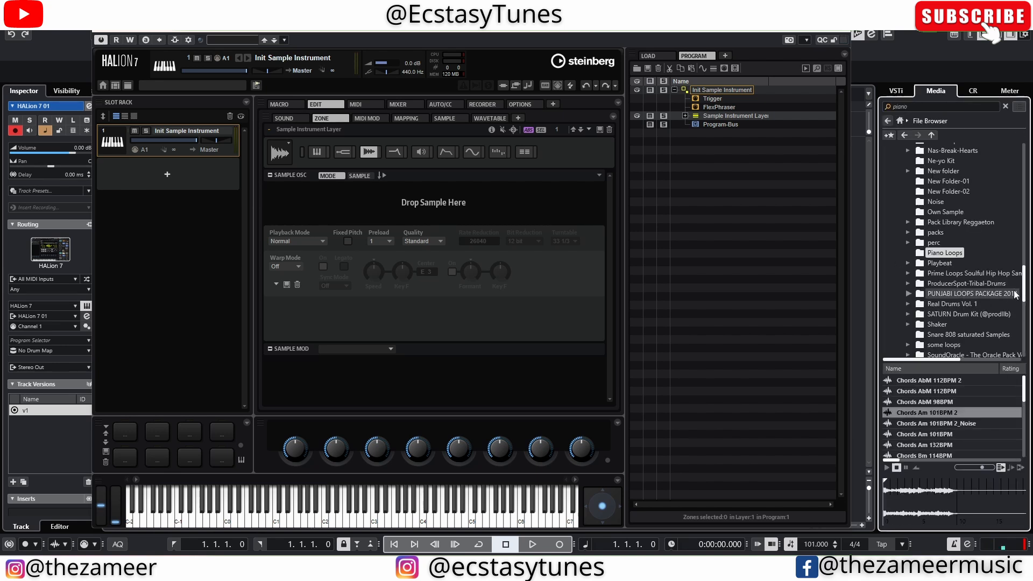
pyautogui.click(924, 412)
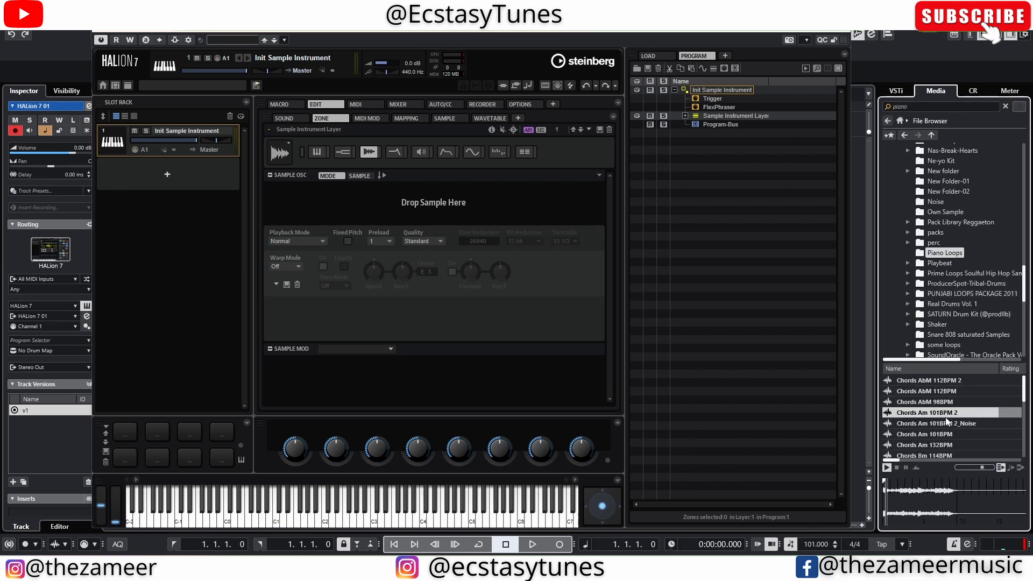
pyautogui.moveTo(938, 413); pyautogui.dragTo(421, 211)
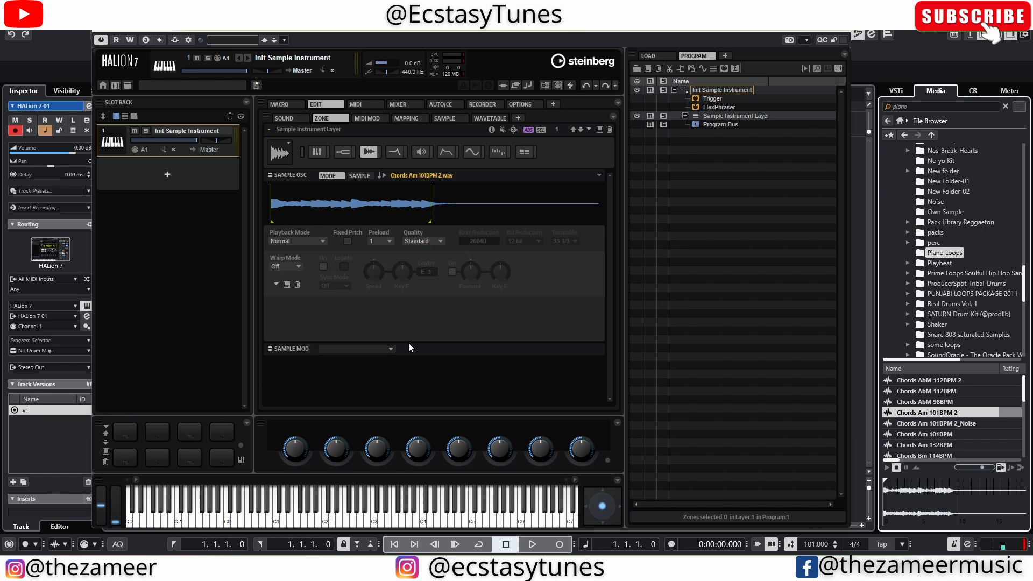
# - Decompose the loaded piano sample, prelistening to the soloed noise part, normalizing the sample level and applying the noise extraction
pyautogui.click(444, 118)
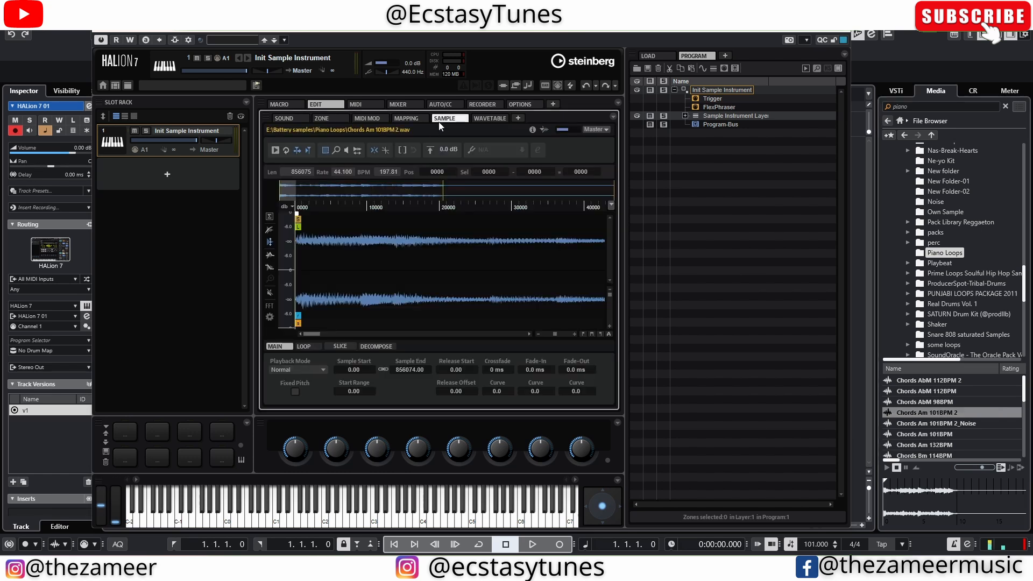
pyautogui.click(387, 346)
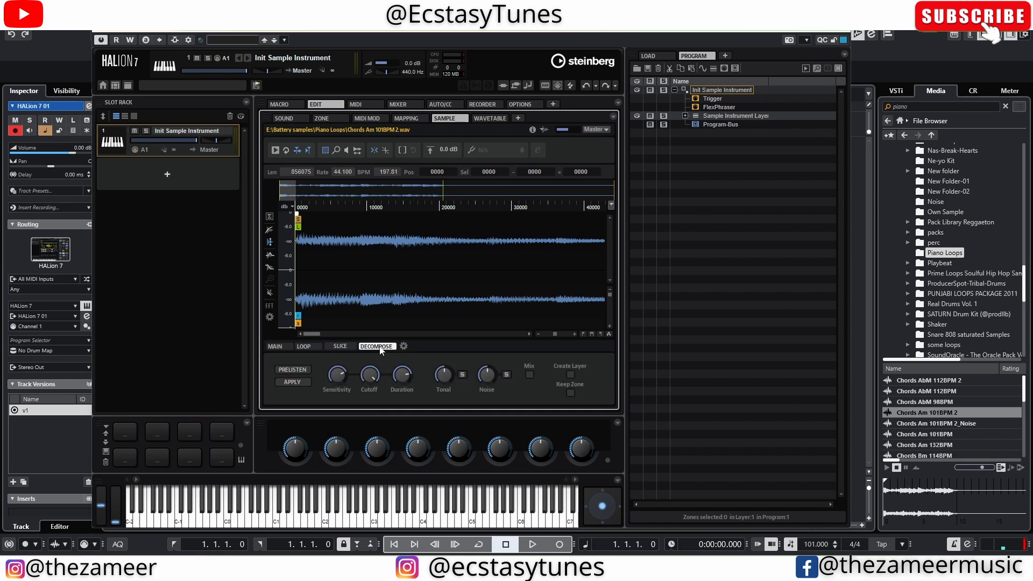
pyautogui.click(278, 372)
pyautogui.click(506, 376)
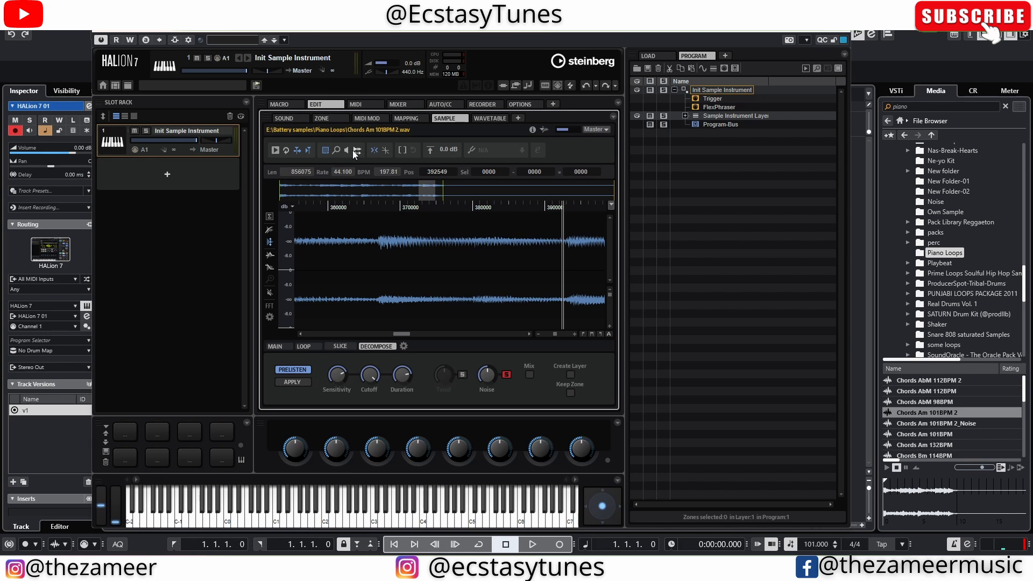
pyautogui.click(430, 151)
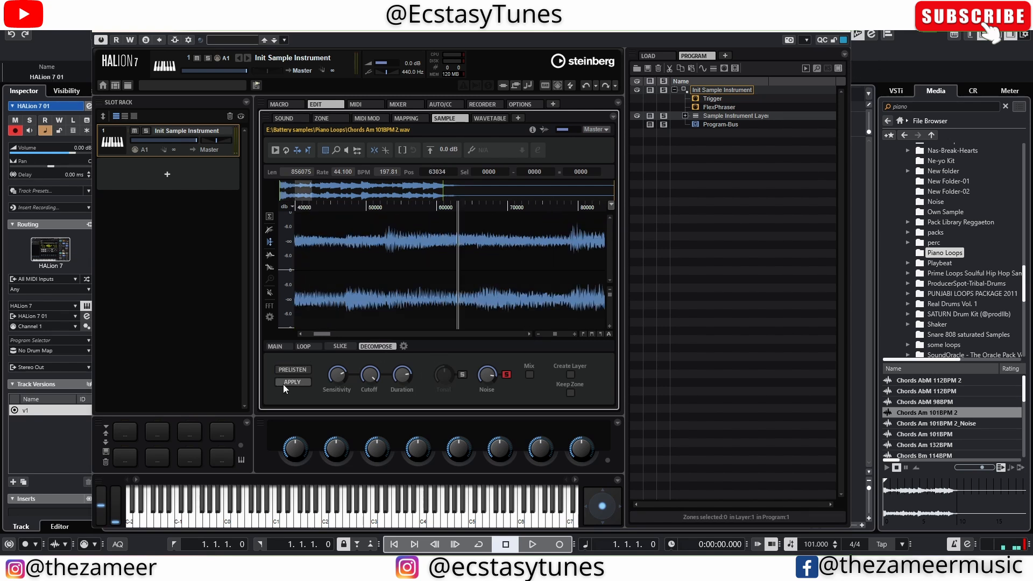
pyautogui.click(283, 384)
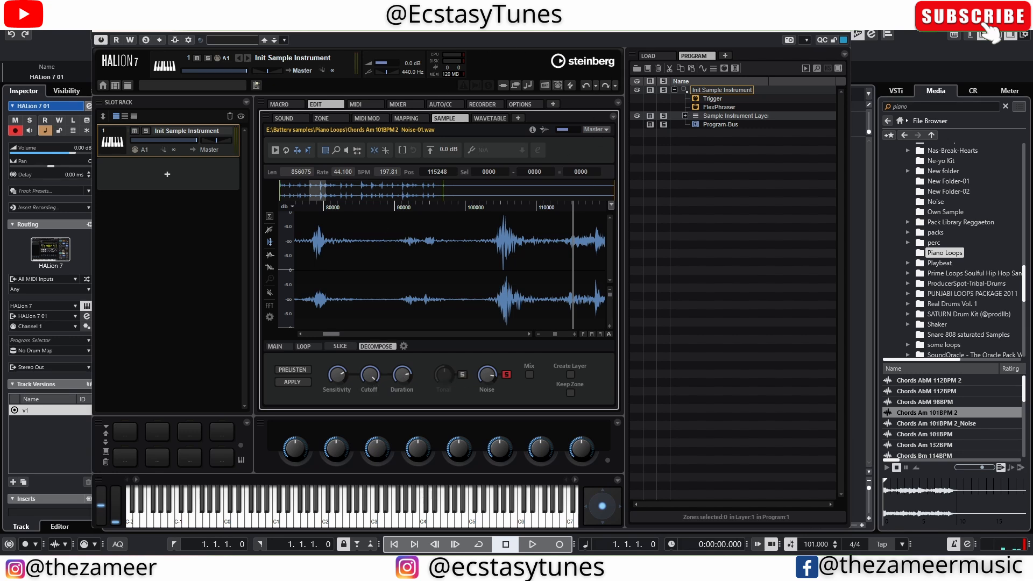
# - Record a two-bar MIDI part on the HALion track and cut its lows by 24 dB at about 374 Hz with the channel EQ
pyautogui.click(844, 25)
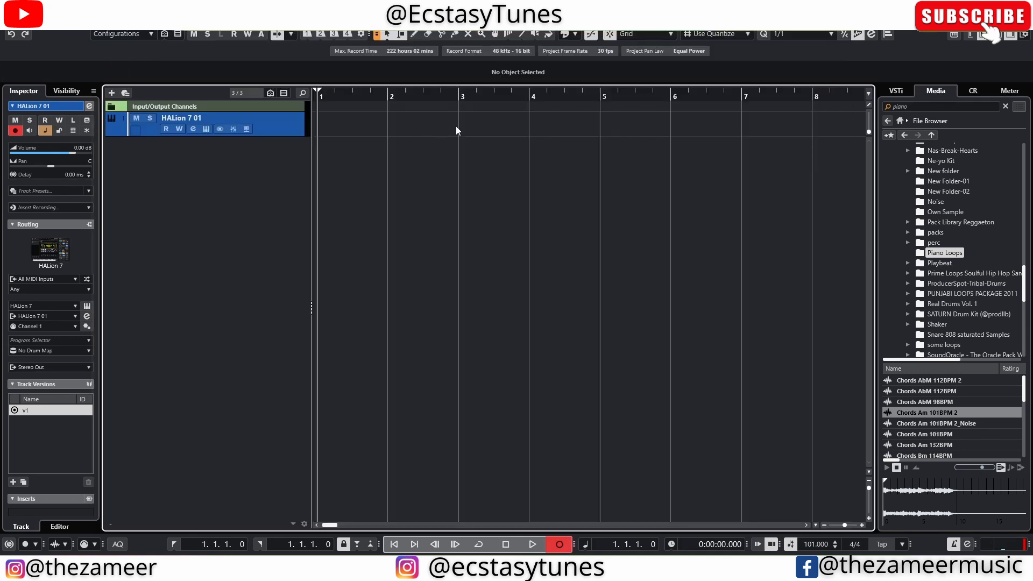
pyautogui.press('KP_Multiply')
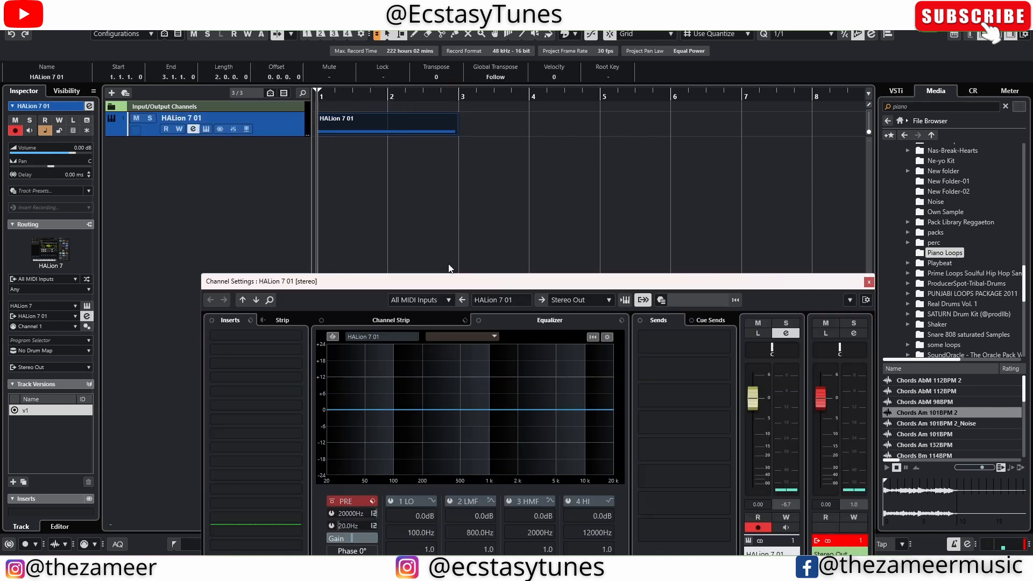
pyautogui.moveTo(463, 283); pyautogui.dragTo(483, 136)
pyautogui.moveTo(414, 262); pyautogui.dragTo(469, 333)
pyautogui.press('space')
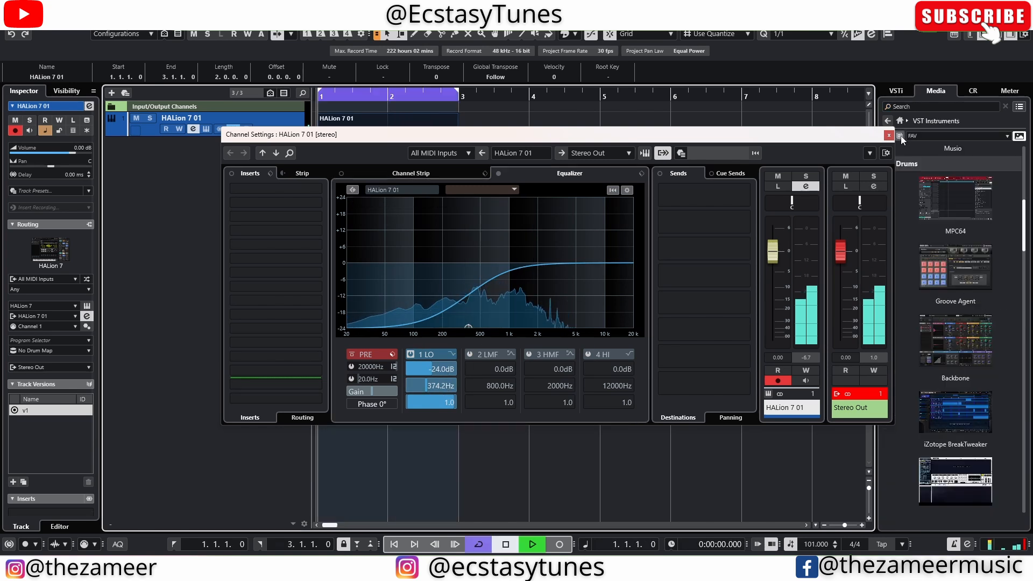
pyautogui.press('space')
# - Insert the FX Modulator effect in the first insert slot of the HALion track
pyautogui.click(310, 189)
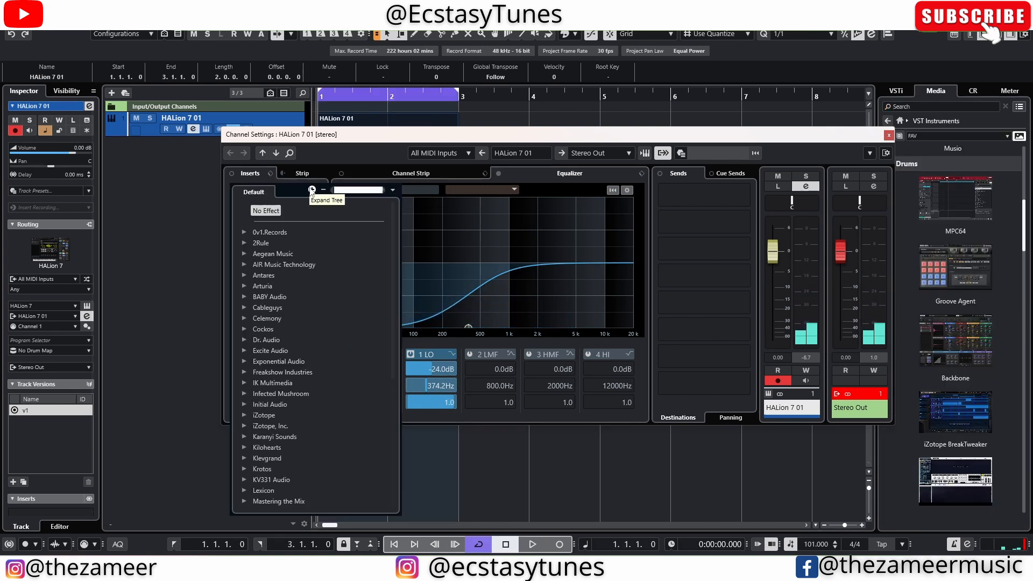
pyautogui.write('mod')
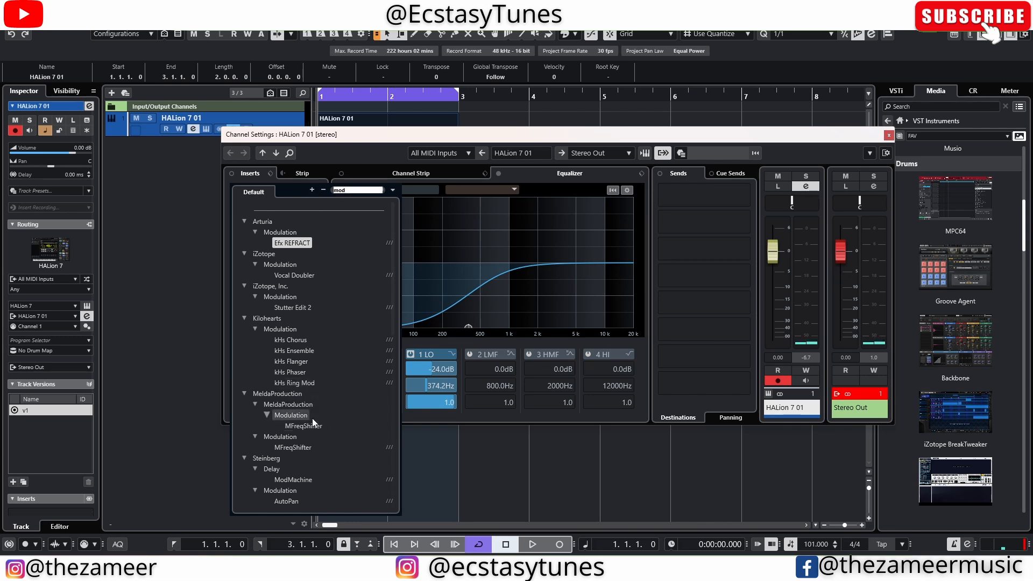
pyautogui.press('BackSpace')
pyautogui.press('BackSpace')
pyautogui.press('BackSpace')
pyautogui.write('fx')
pyautogui.click(313, 439)
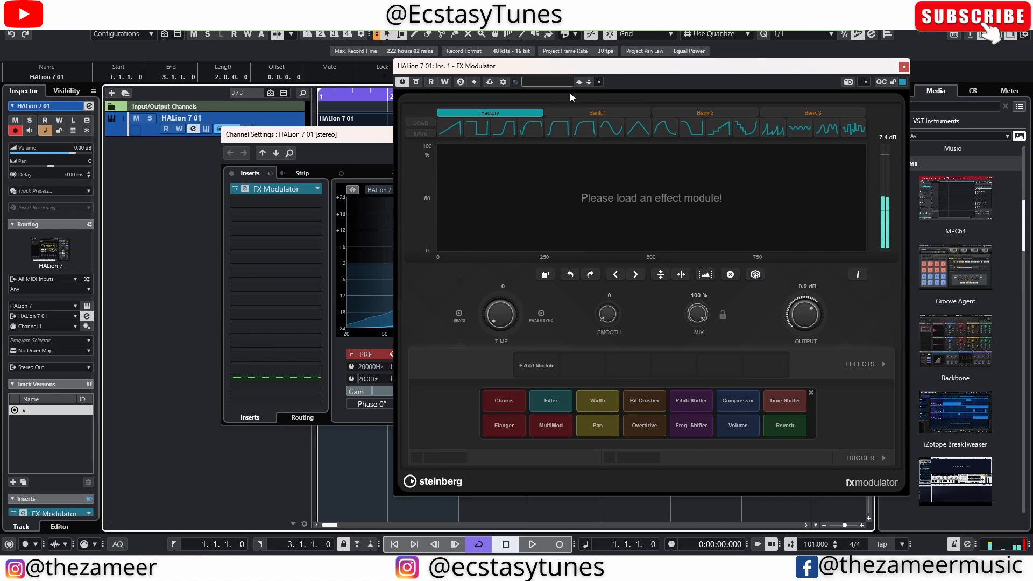
# - Load the Dark Techno Drums preset in the FX Modulator and play the loop with it
pyautogui.click(534, 83)
pyautogui.doubleClick(592, 221)
pyautogui.press('space')
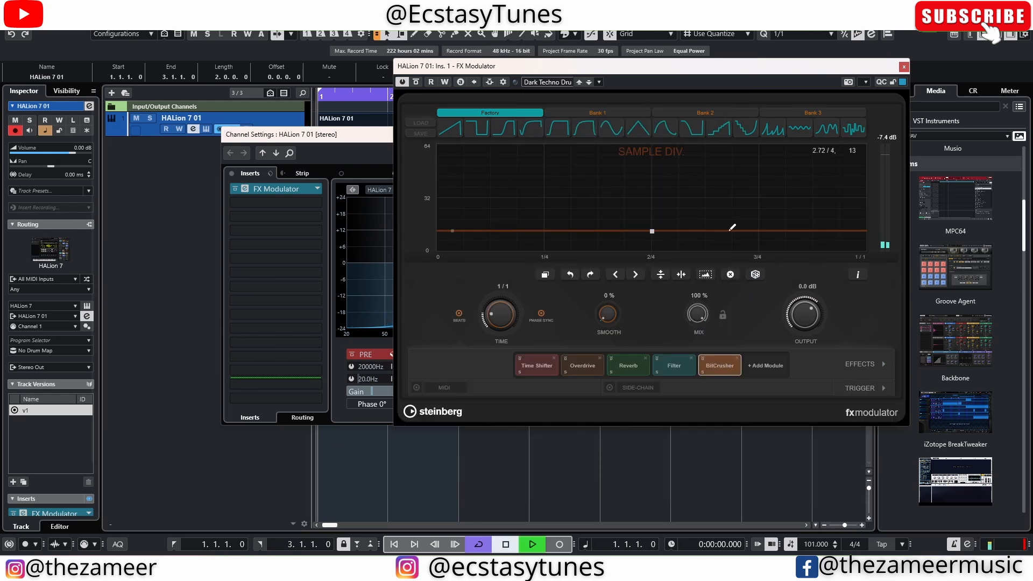
pyautogui.press('space')
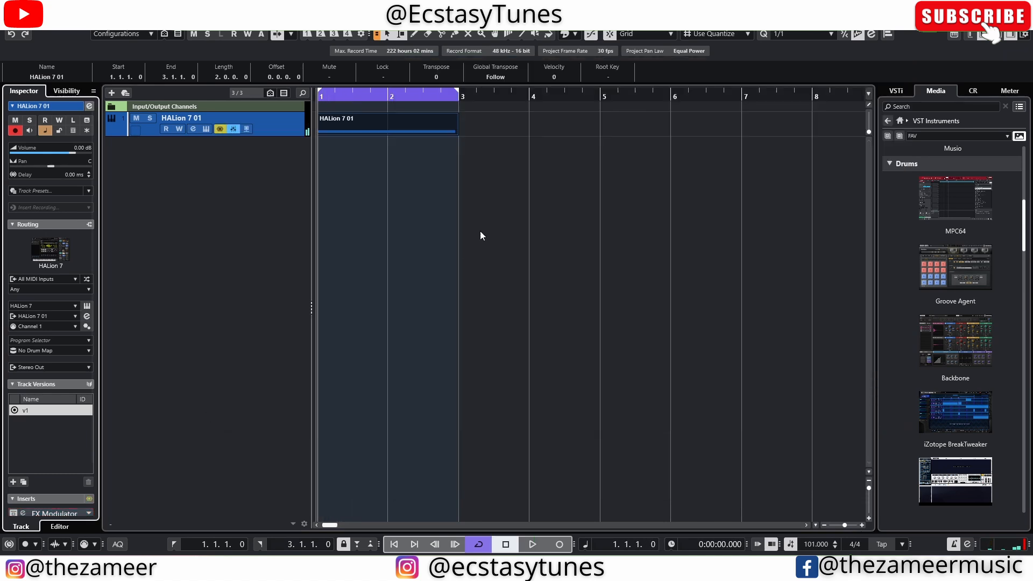
# - Render the recorded HALion MIDI part in place to audio with the current settings
pyautogui.rightClick(398, 132)
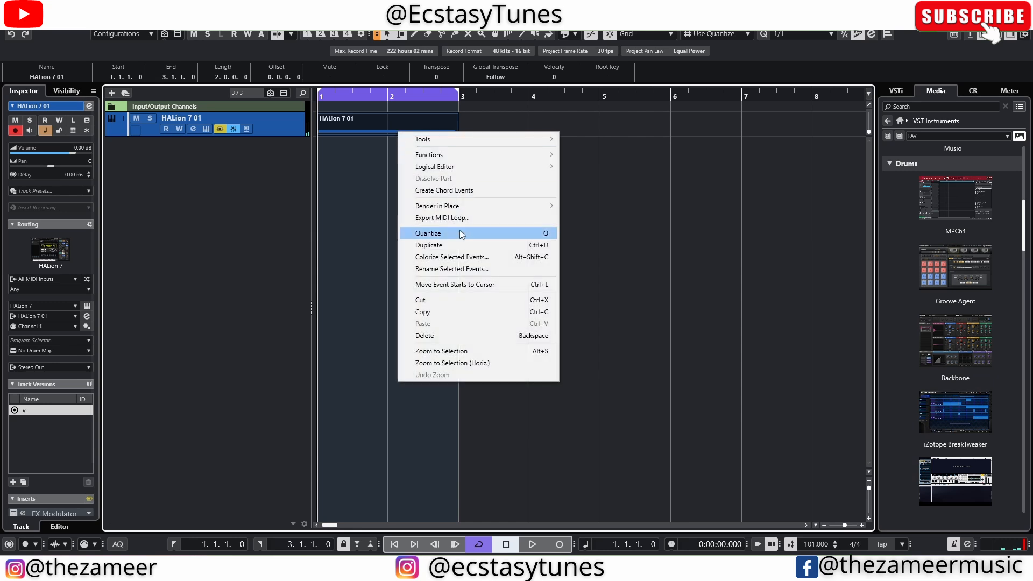
pyautogui.moveTo(447, 206)
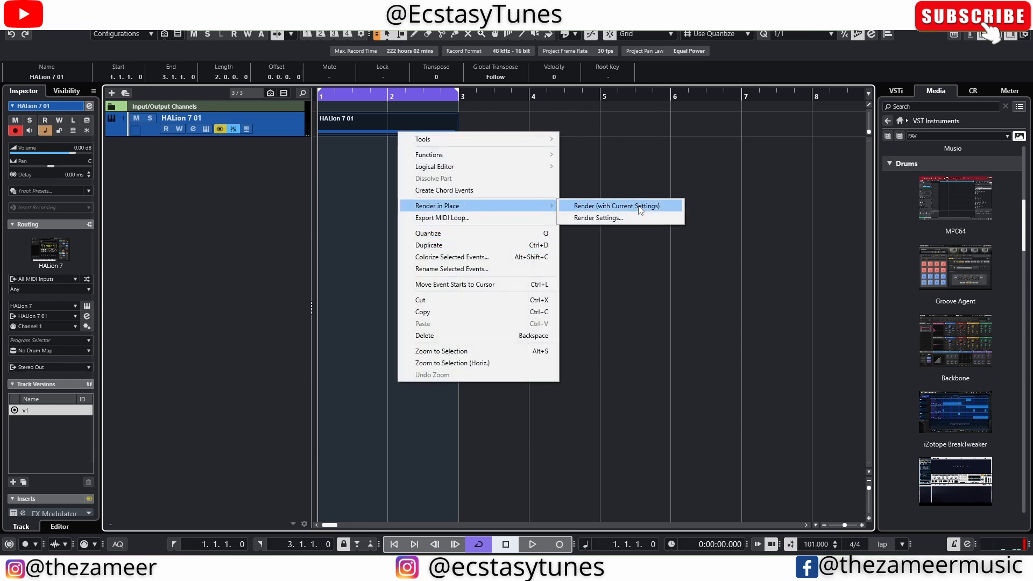
pyautogui.click(665, 202)
# - Raise the rendered audio event's volume to 15 dB and trim its end back to bar 3
pyautogui.click(391, 156)
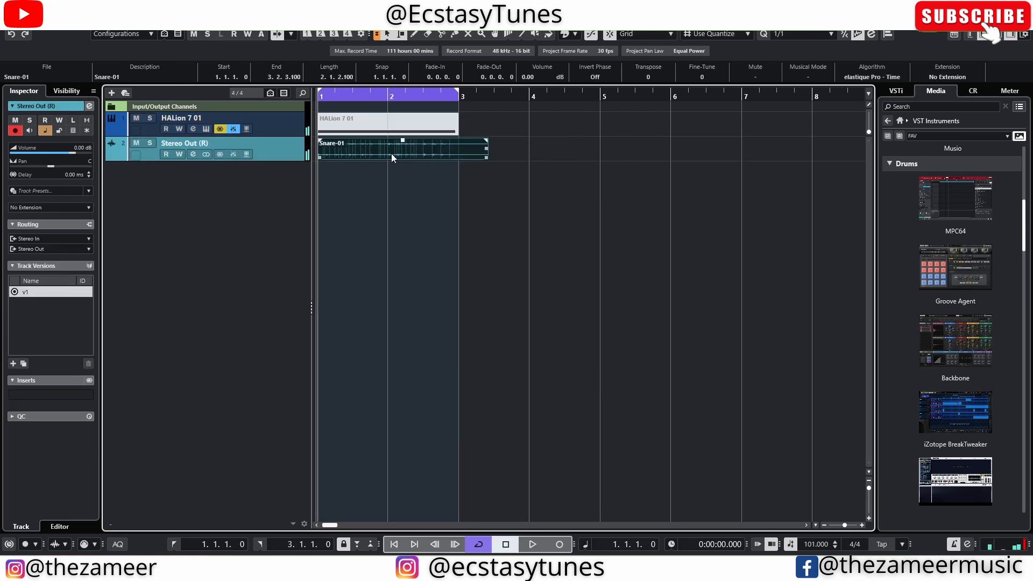
pyautogui.scroll(10, 377, 154)
pyautogui.press('space')
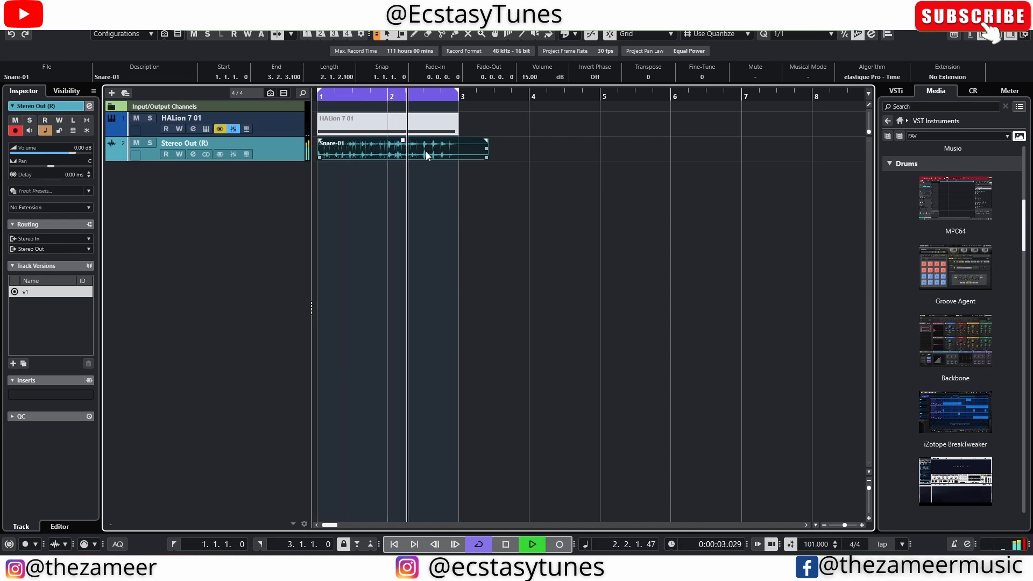
pyautogui.moveTo(487, 152); pyautogui.dragTo(467, 152)
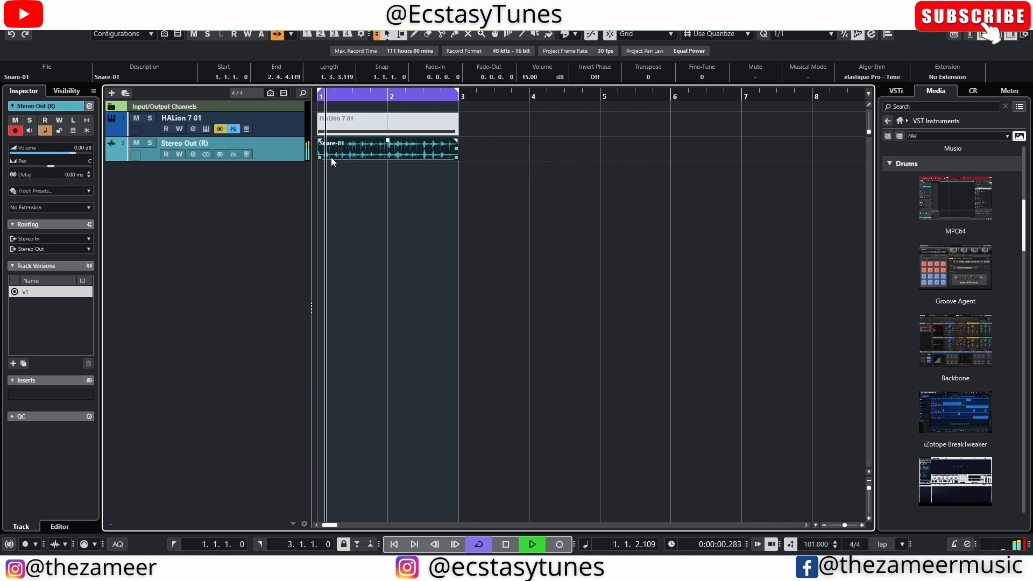
# - Cut the lows of the rendered audio track by 24 dB at about 179 Hz with its channel EQ
pyautogui.click(193, 154)
pyautogui.moveTo(377, 264); pyautogui.dragTo(437, 337)
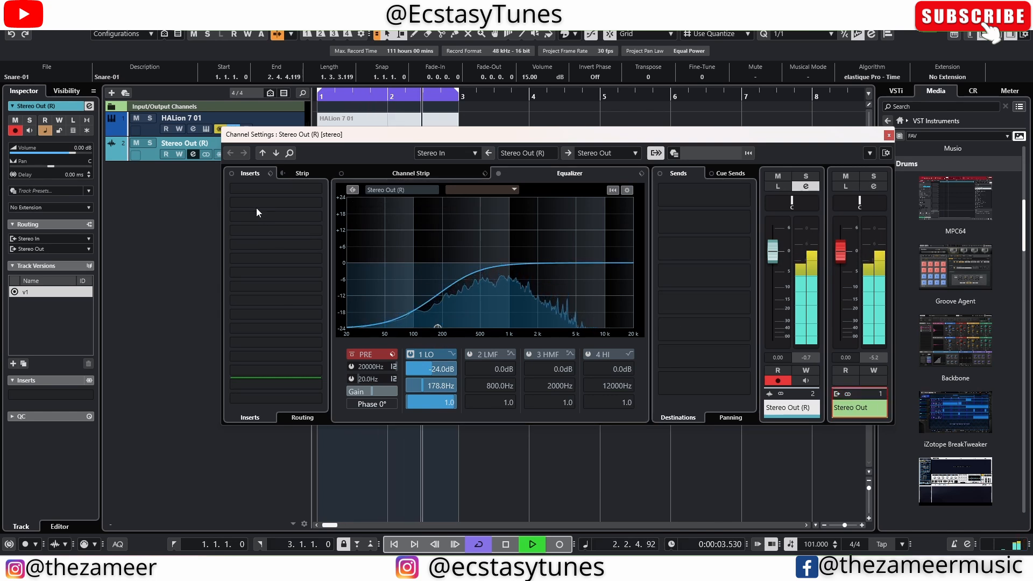
pyautogui.press('space')
# - Insert FX Modulator in the first insert slot of the rendered audio track
pyautogui.click(298, 193)
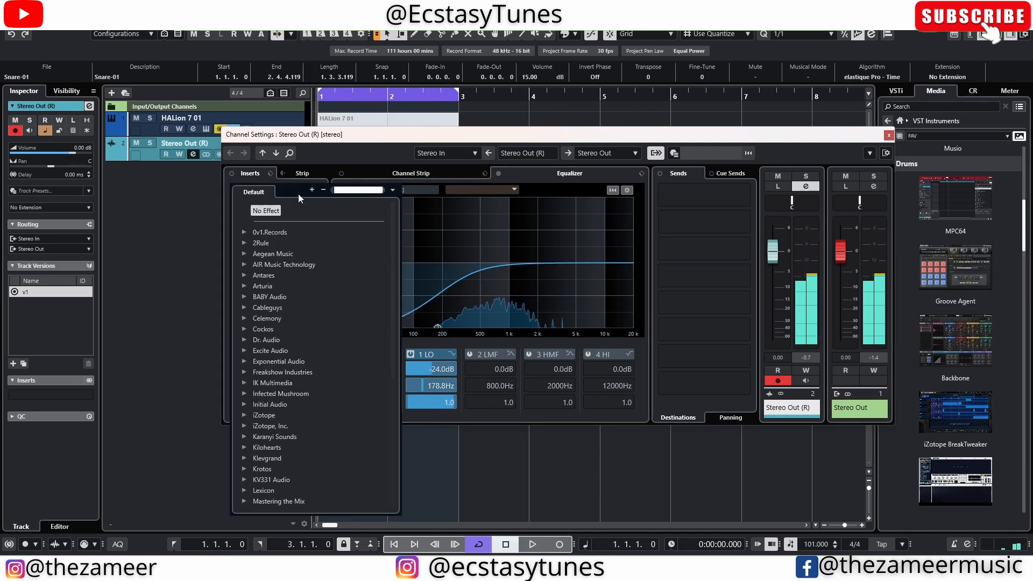
pyautogui.write('fx m')
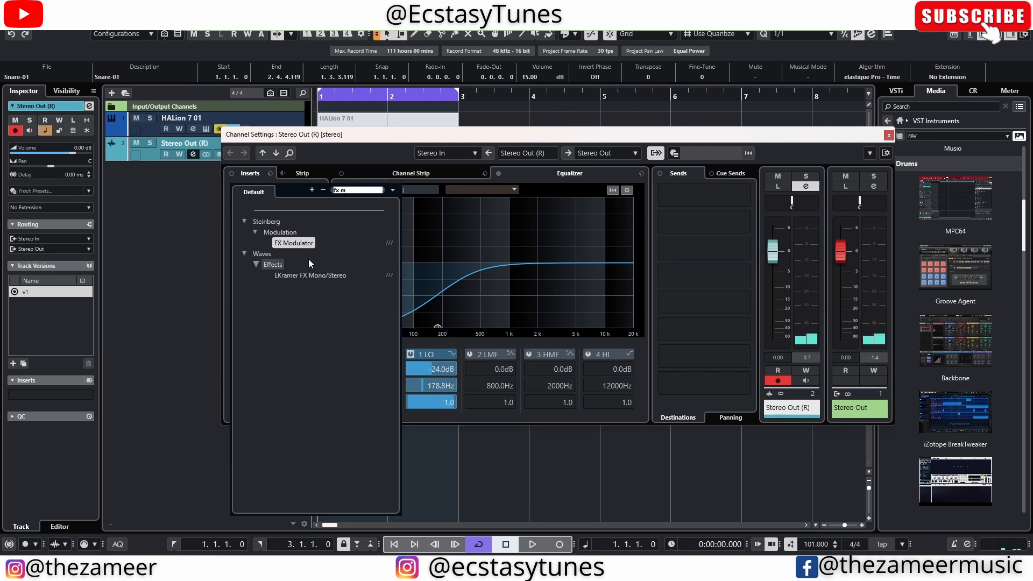
pyautogui.click(301, 243)
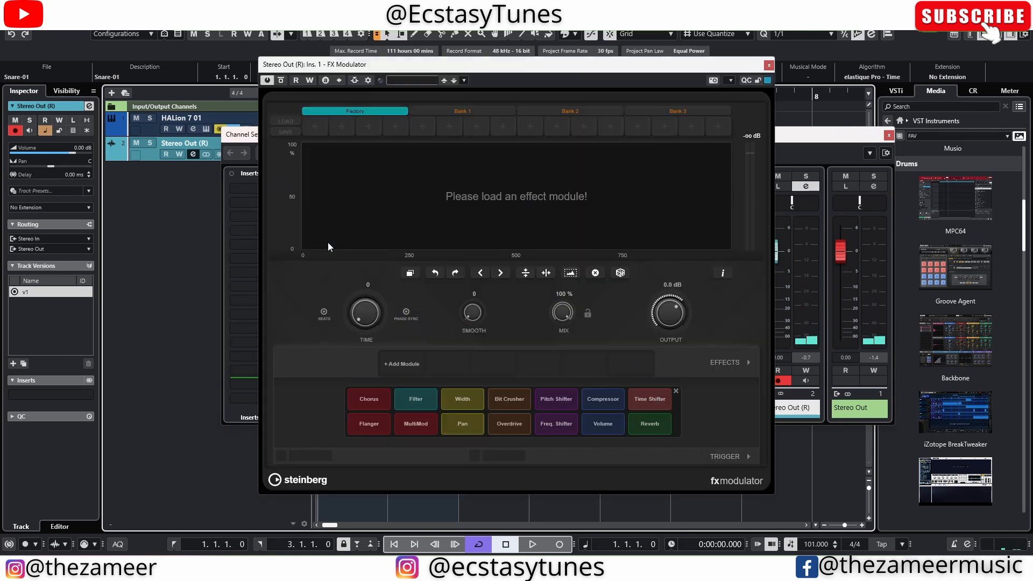
# - Audition the 8 Bar Riser and Add 5th Pad presets of the FX Modulator during playback
pyautogui.press('space')
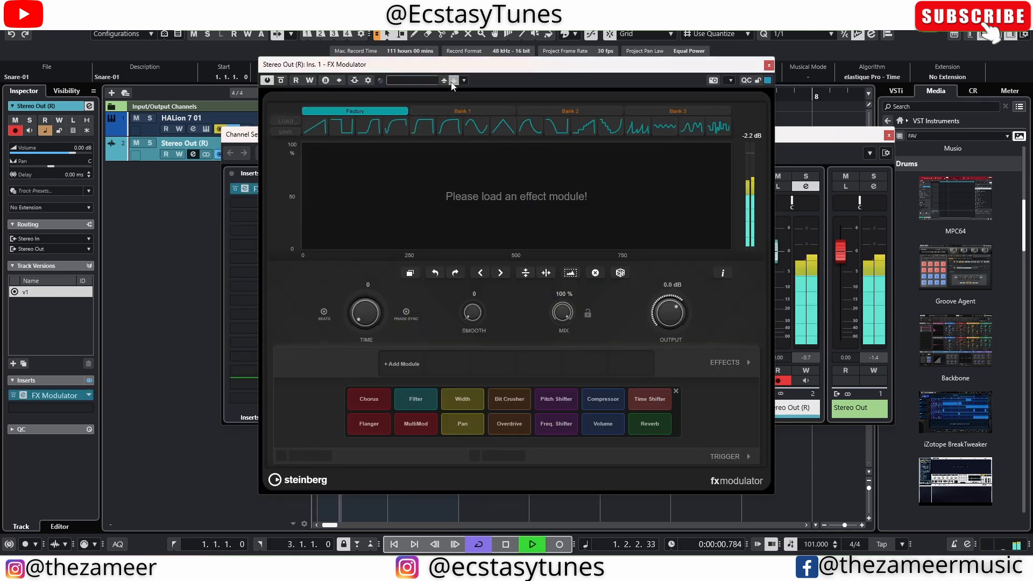
pyautogui.click(452, 82)
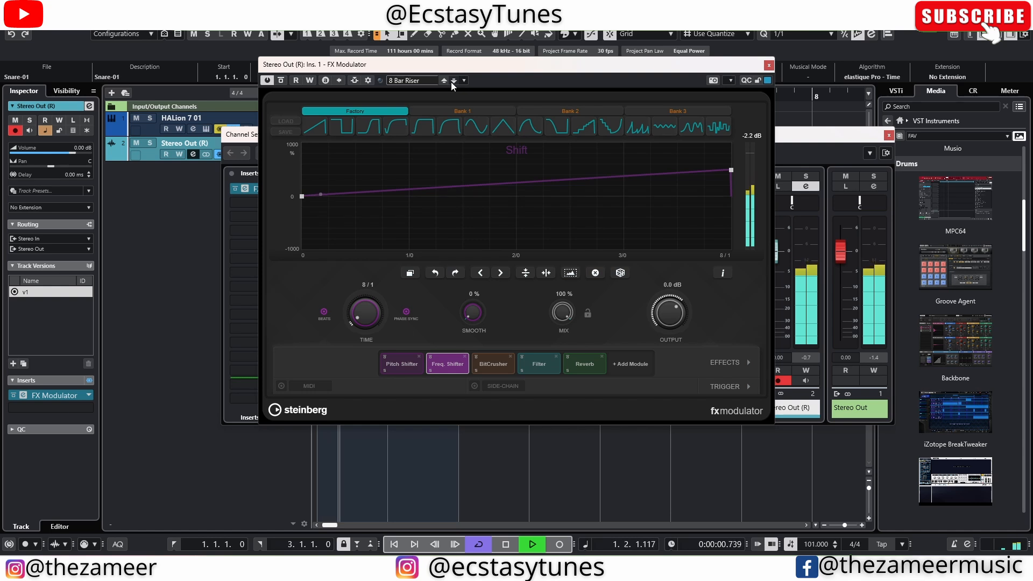
pyautogui.click(453, 81)
pyautogui.press('space')
# - Load the Drum Breaks 10 preset in the rendered track's FX Modulator, listen to the loop, and close the plug-in and channel windows
pyautogui.click(424, 81)
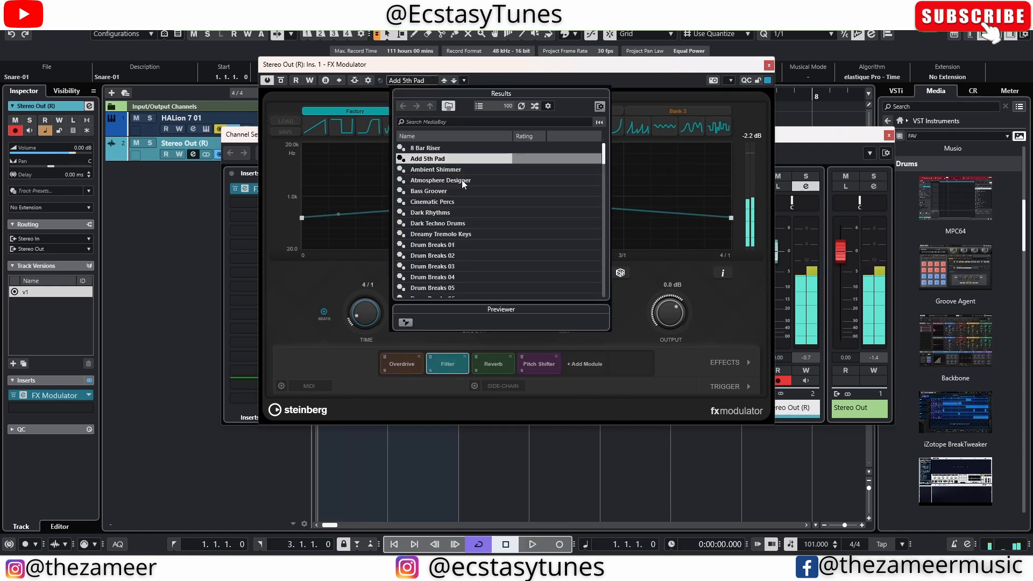
pyautogui.scroll(-5, 460, 237)
pyautogui.doubleClick(450, 279)
pyautogui.press('space')
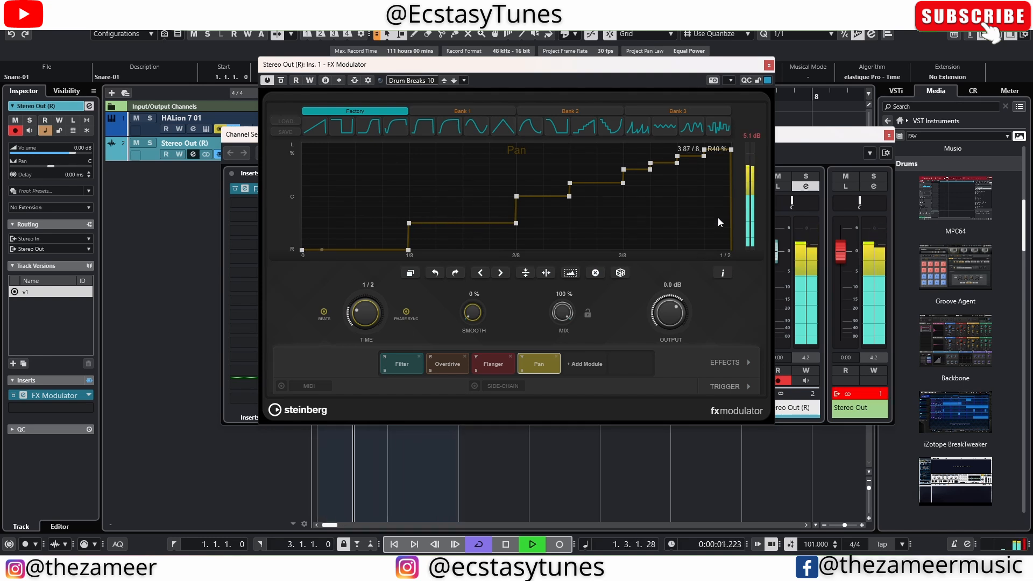
pyautogui.click(768, 65)
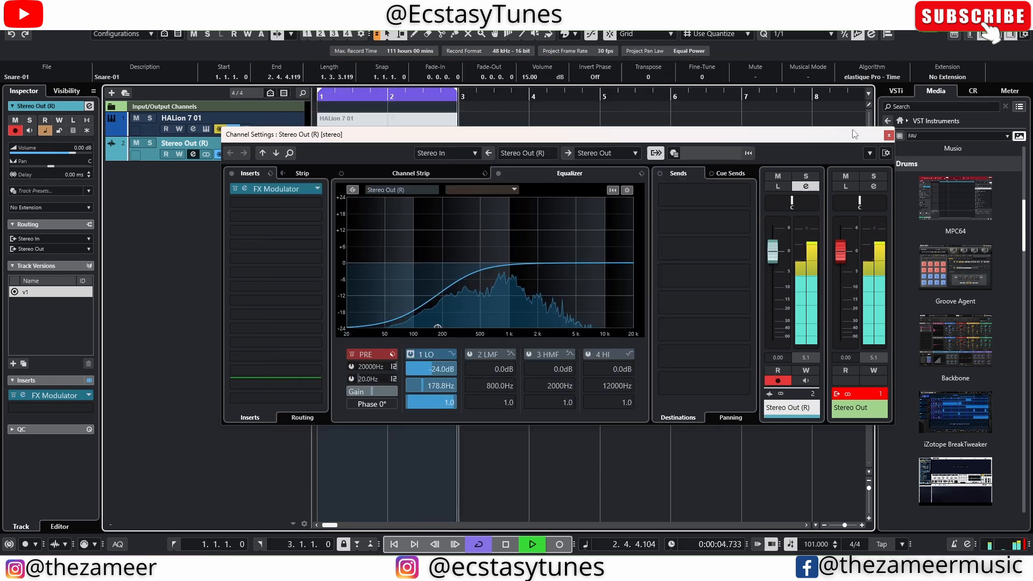
pyautogui.click(888, 134)
pyautogui.press('space')
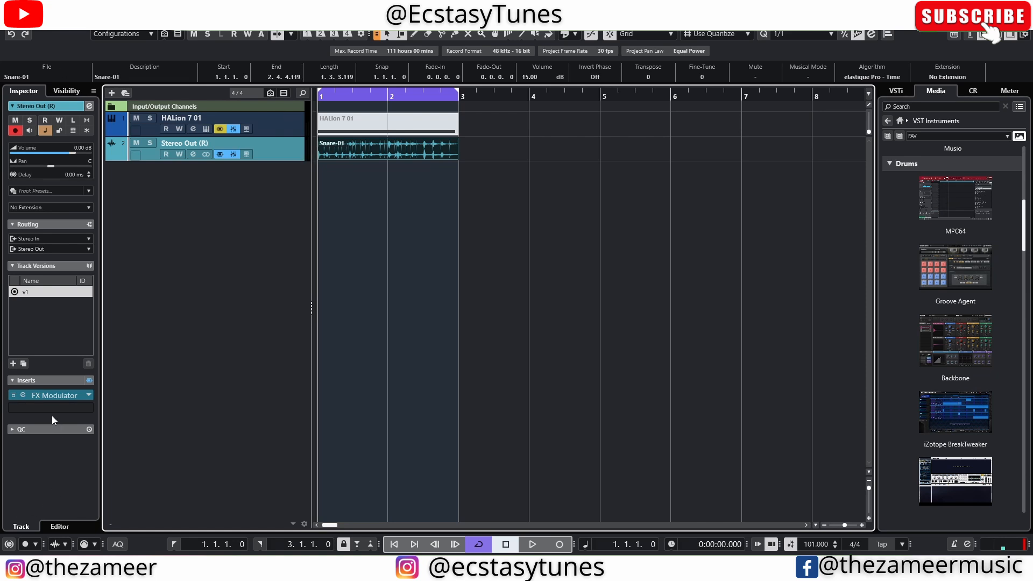
# - Select the Snare-01 event on the Stereo Out (R) track and listen to the processed loop
pyautogui.click(43, 397)
pyautogui.click(766, 63)
pyautogui.click(525, 141)
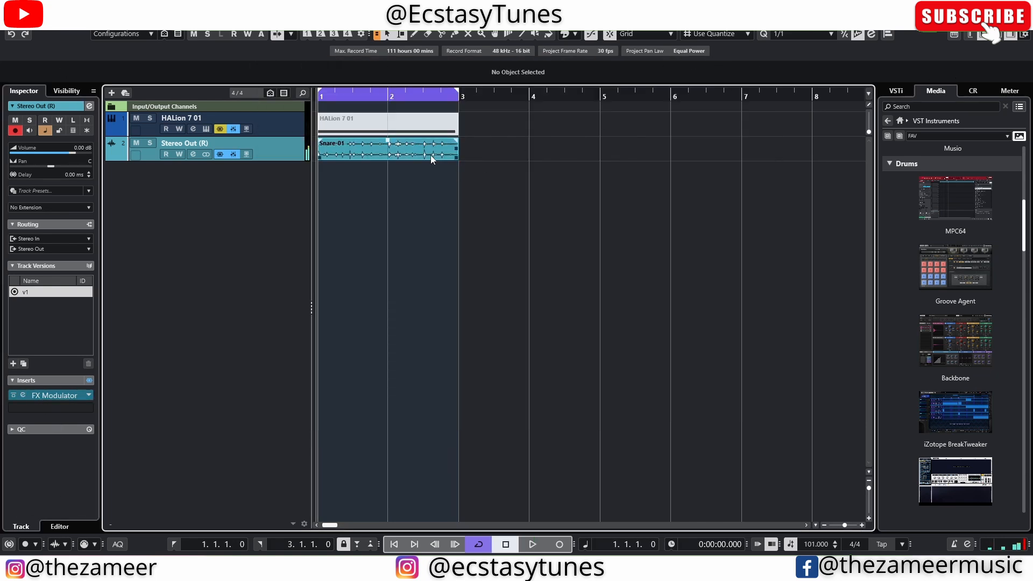
pyautogui.click(431, 155)
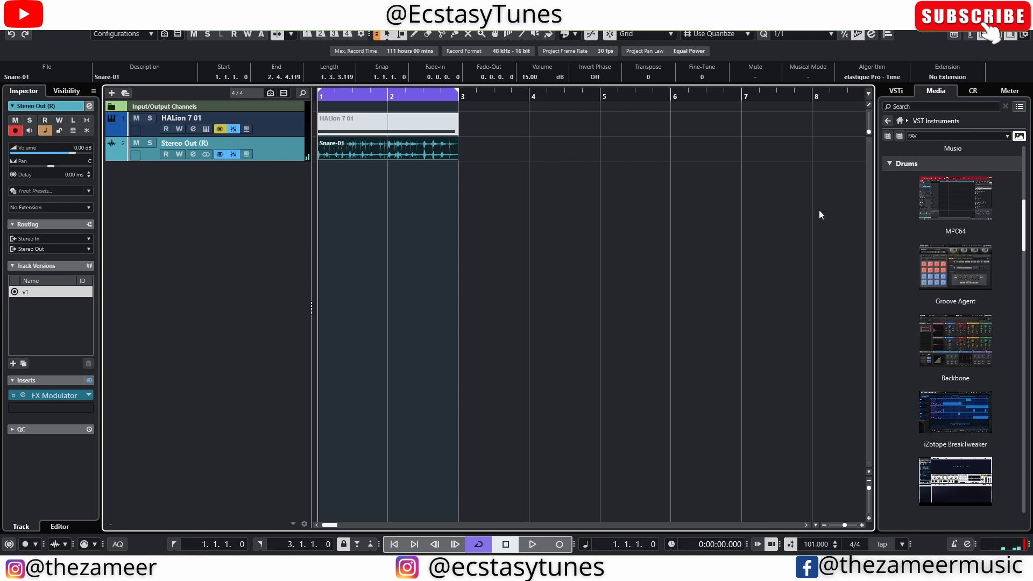
pyautogui.press('space')
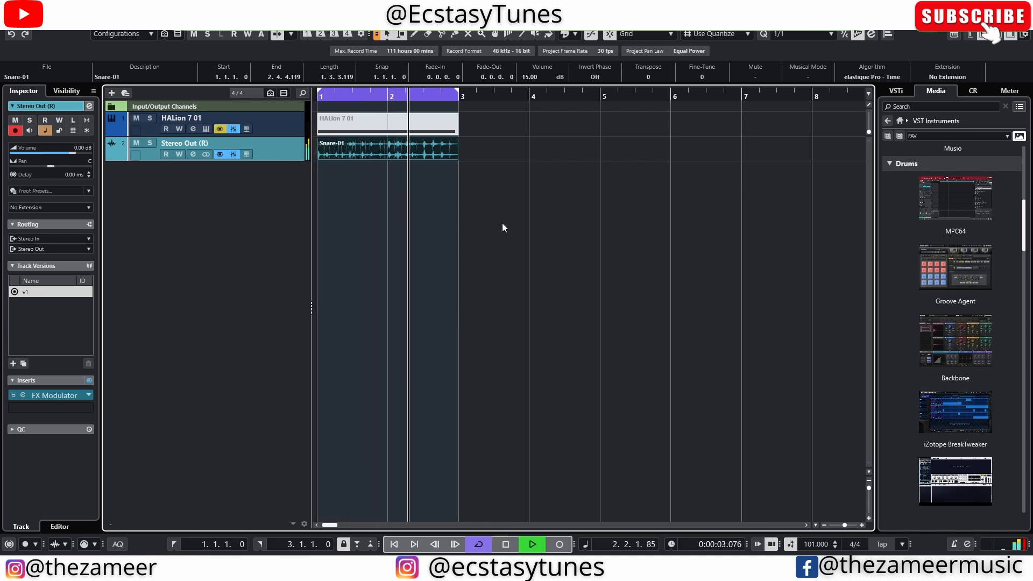
pyautogui.press('space')
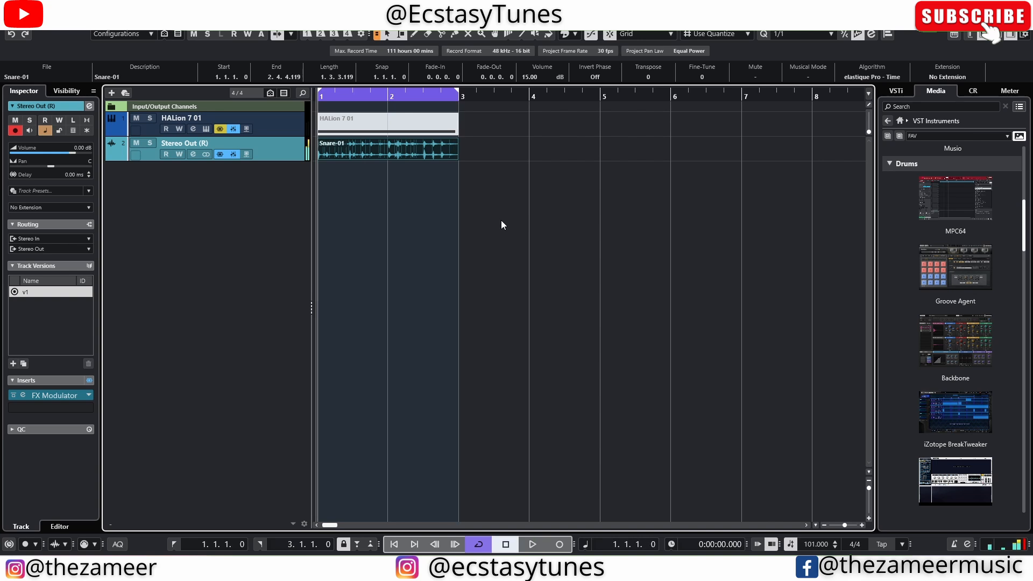
# - Review the noise sample in the HALion 7 01 instrument's sample editor and close the instrument window
pyautogui.click(283, 124)
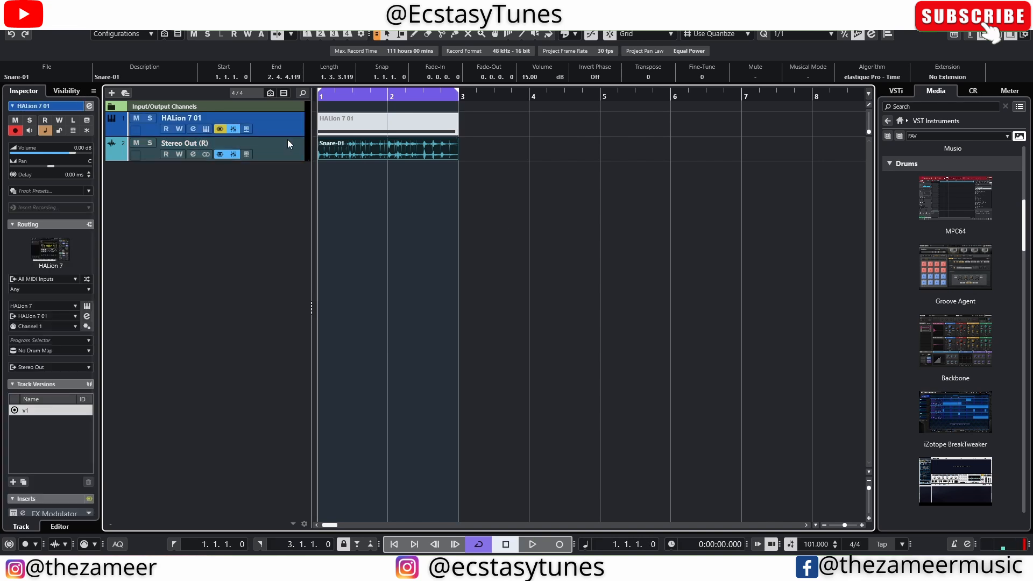
pyautogui.click(287, 141)
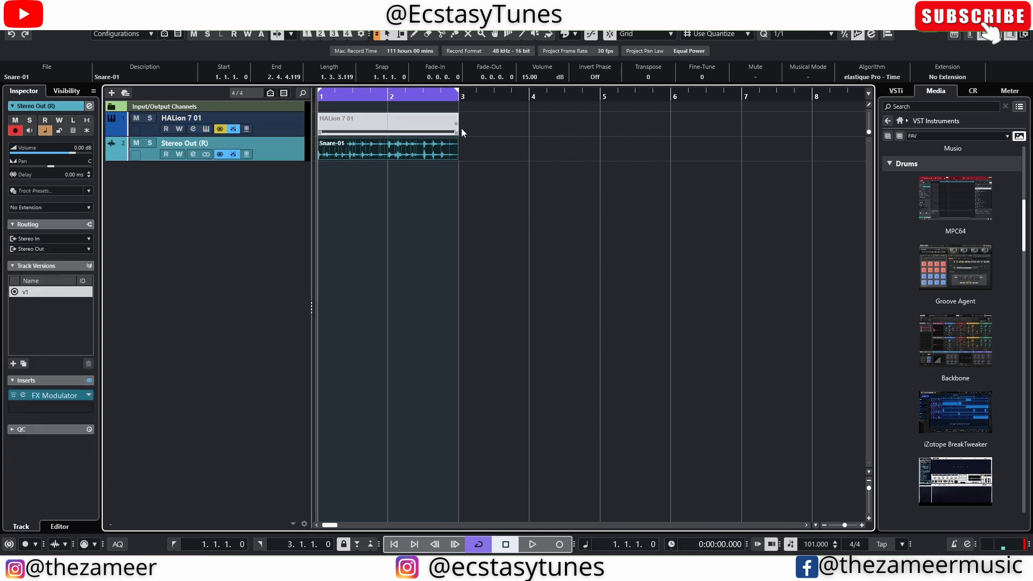
pyautogui.click(205, 130)
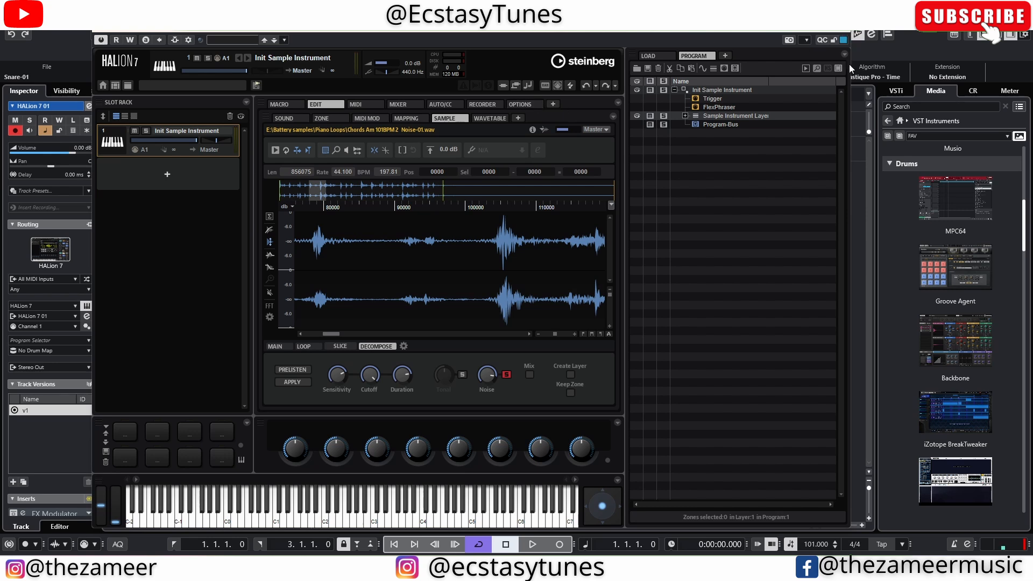
pyautogui.click(842, 29)
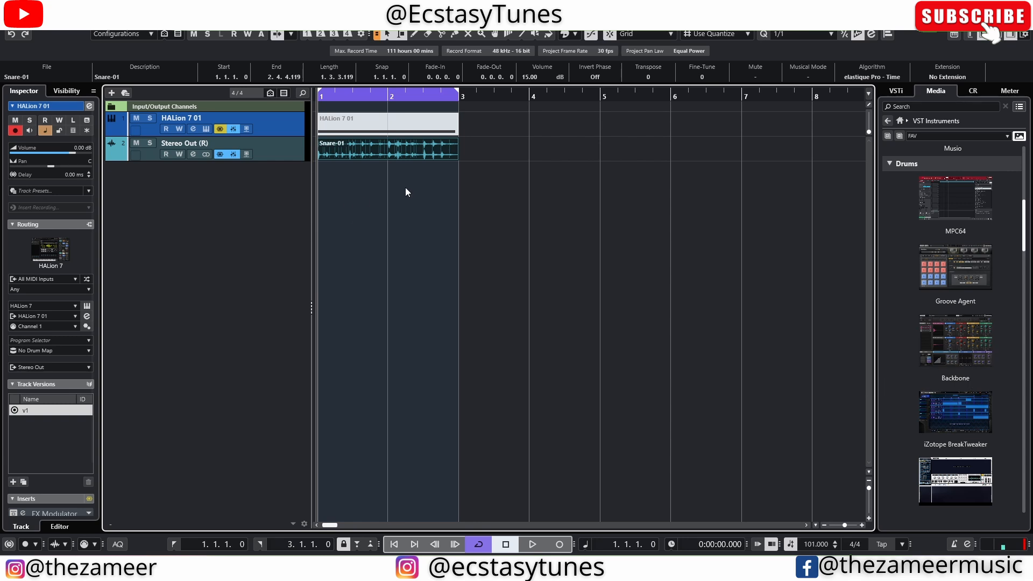
pyautogui.click(206, 129)
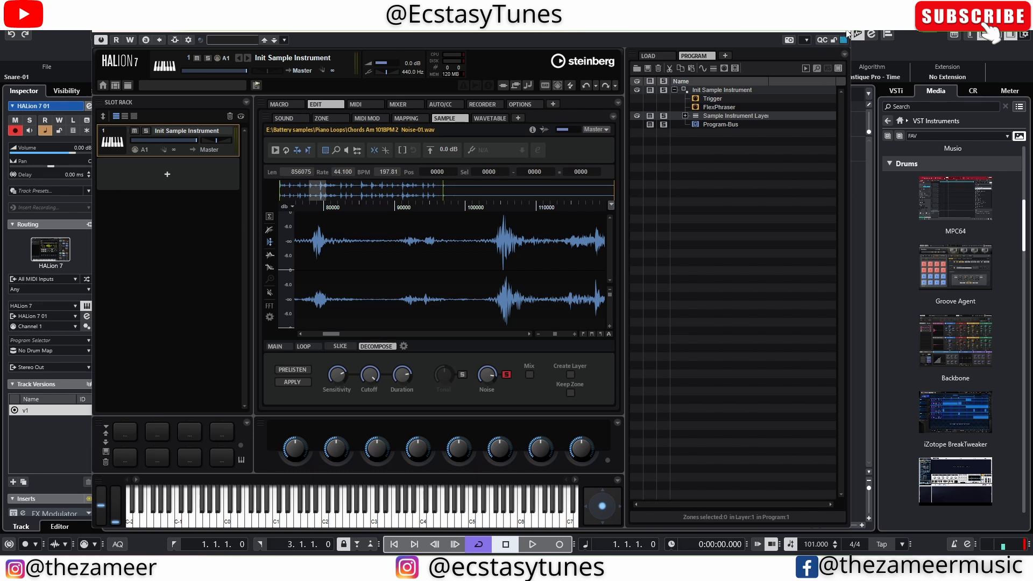
pyautogui.click(846, 33)
# - Add a second HALion 7 instrument track below the rendered audio track
pyautogui.click(467, 160)
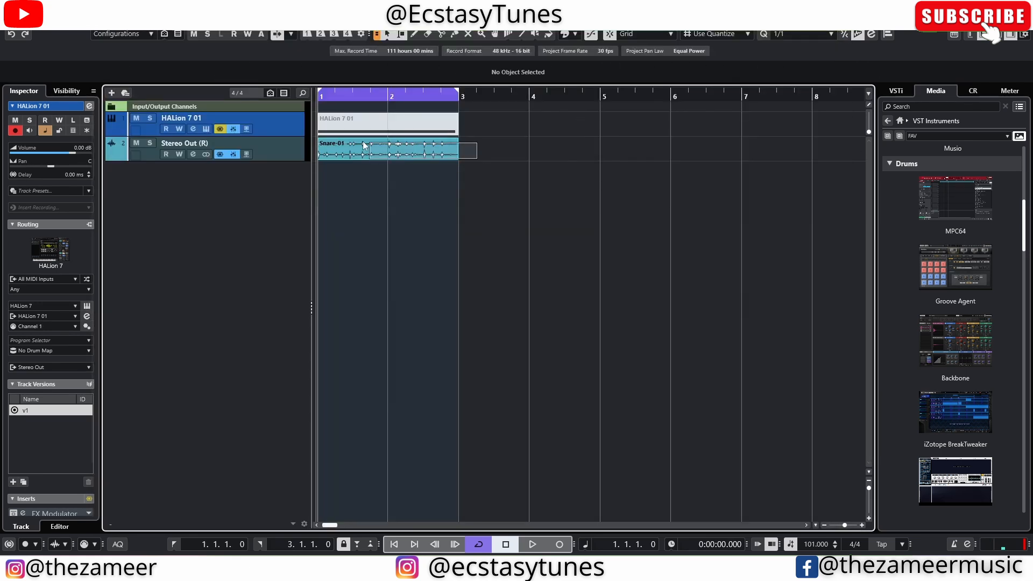
pyautogui.click(319, 123)
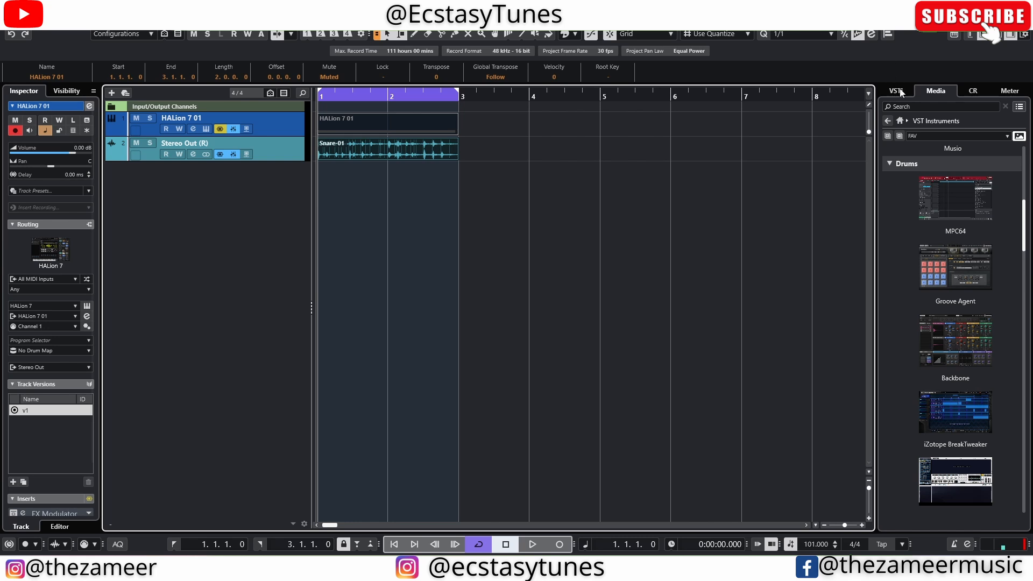
pyautogui.scroll(6, 937, 221)
pyautogui.moveTo(951, 246); pyautogui.dragTo(205, 188)
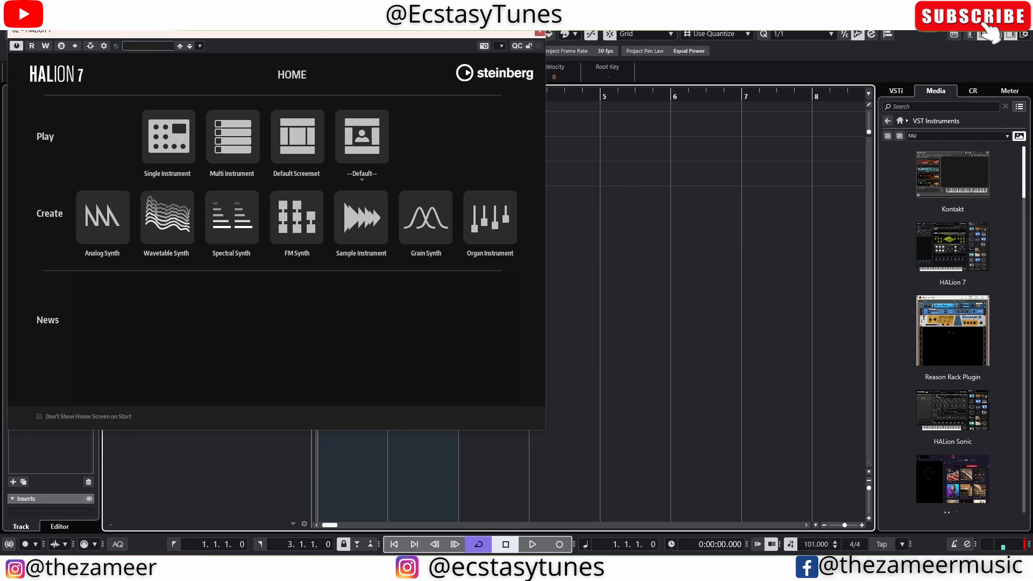
# - Close the new HALion 7 window and look through the available VST instruments, from synths to drum instruments
pyautogui.scroll(-2, 974, 374)
pyautogui.scroll(-8, 973, 370)
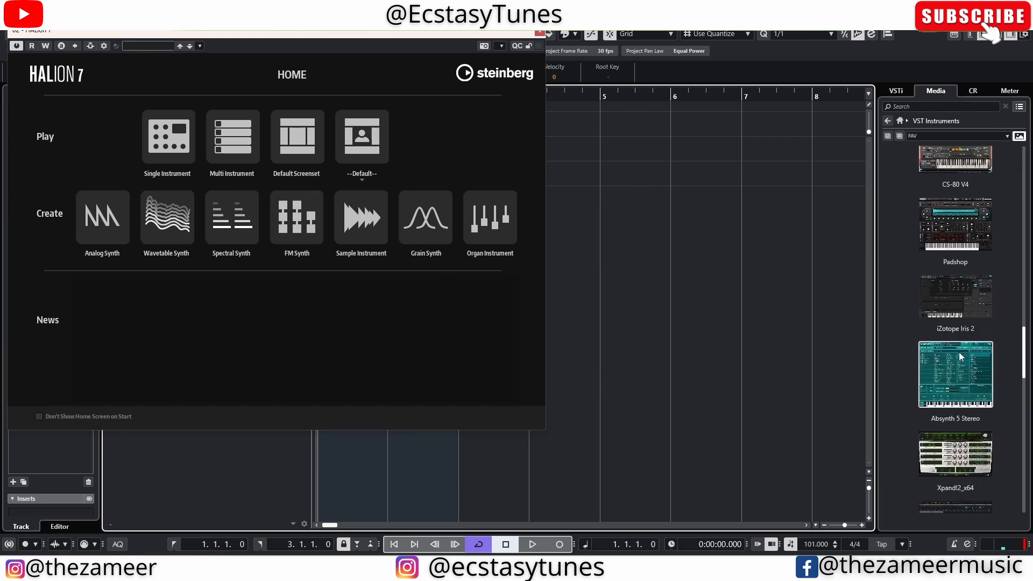
pyautogui.scroll(-6, 985, 351)
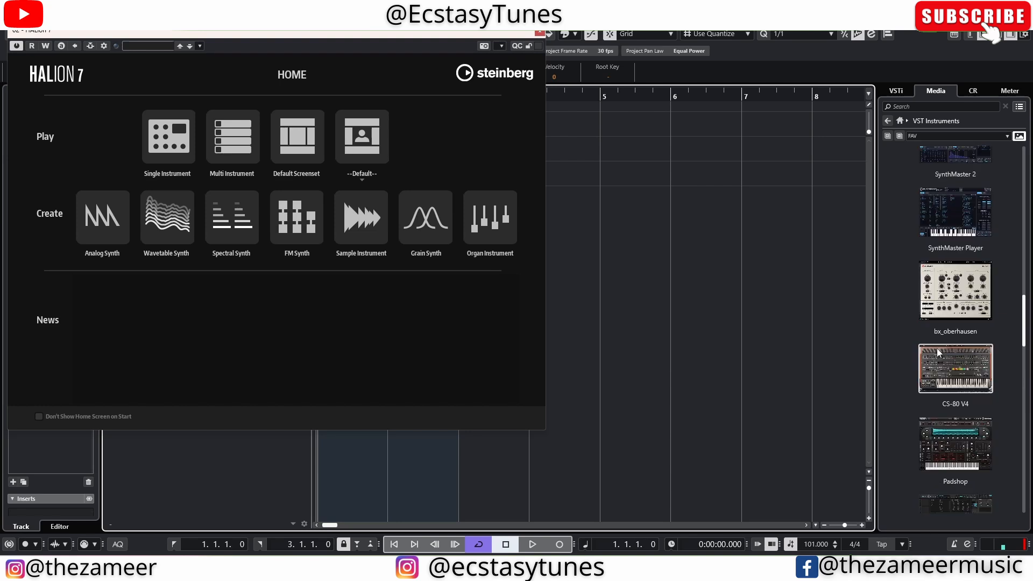
pyautogui.scroll(-6, 936, 348)
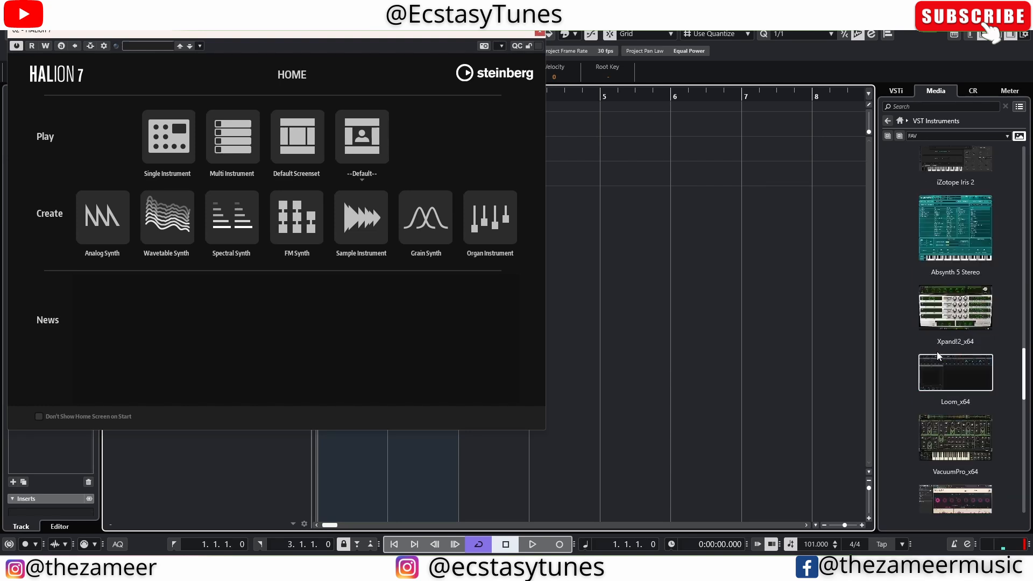
pyautogui.scroll(-5, 939, 355)
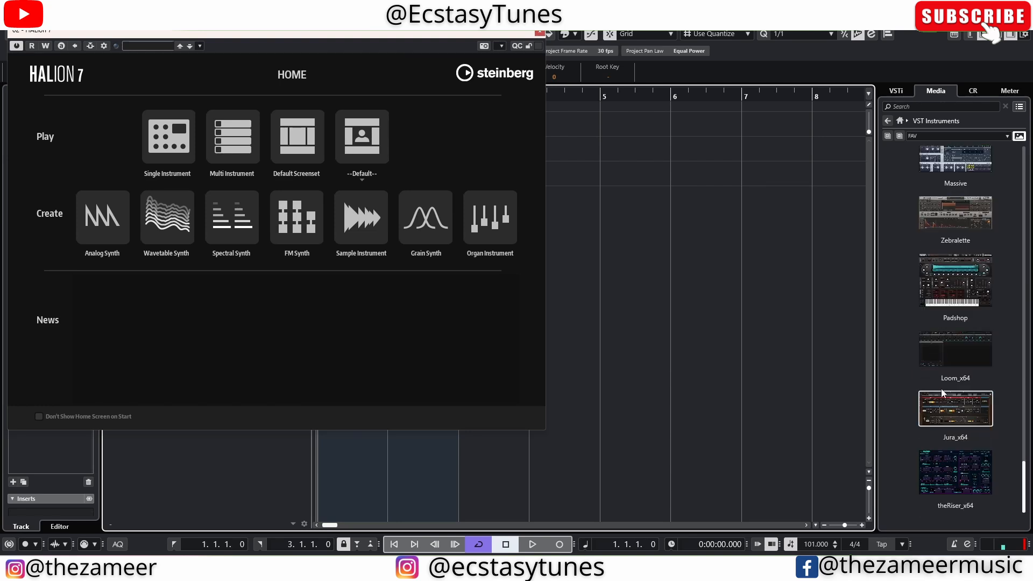
pyautogui.scroll(6, 941, 387)
pyautogui.scroll(6, 940, 385)
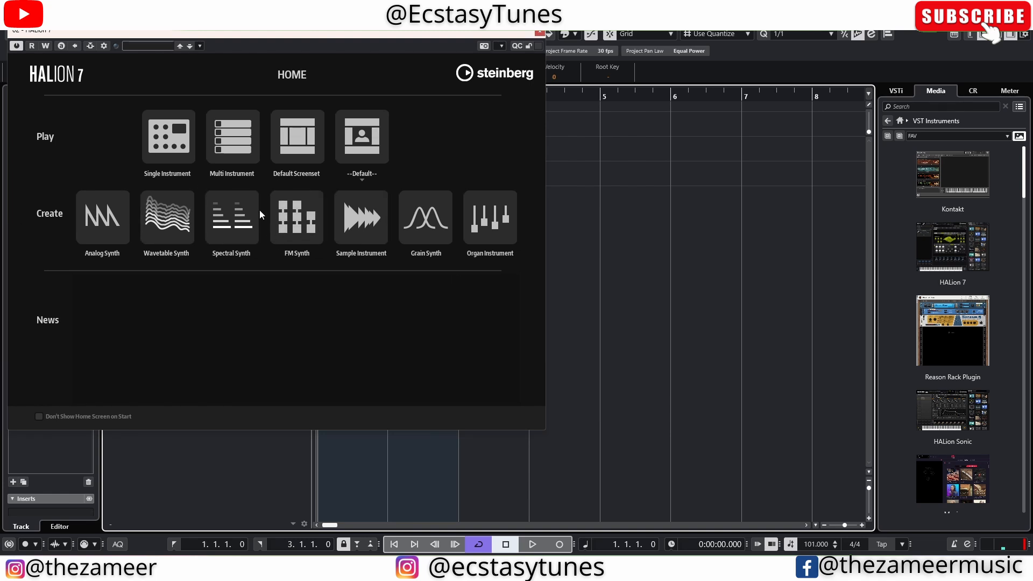
pyautogui.scroll(-10, 941, 350)
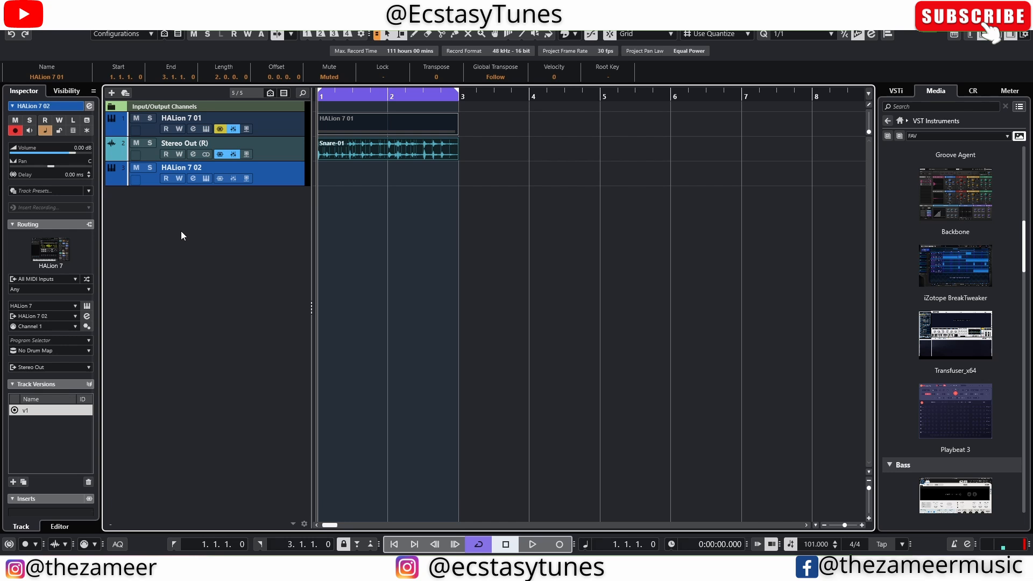
# - Check the FX Modulator in the inserts of the HALion 7 01 track
pyautogui.click(318, 115)
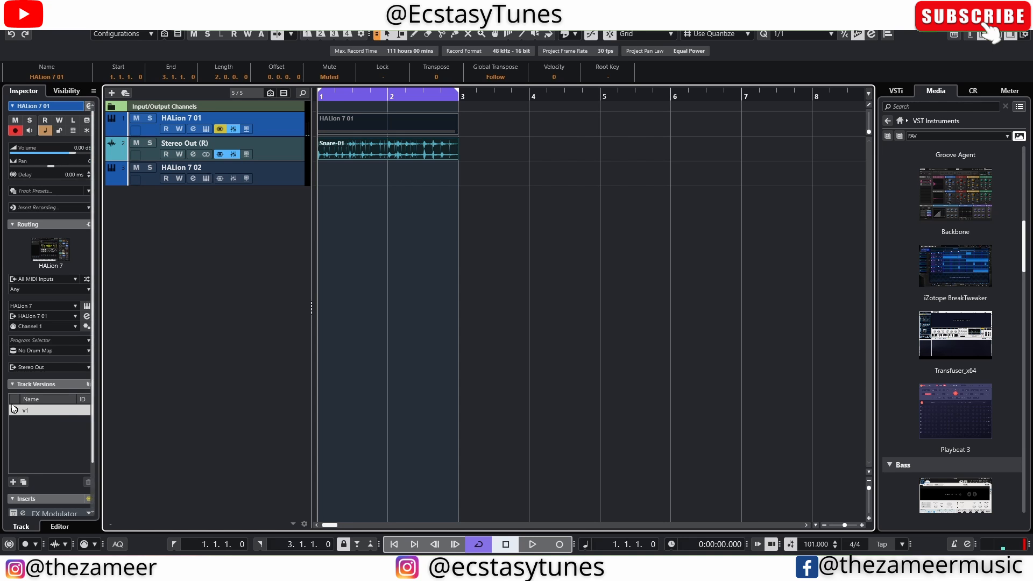
pyautogui.scroll(-2, 48, 441)
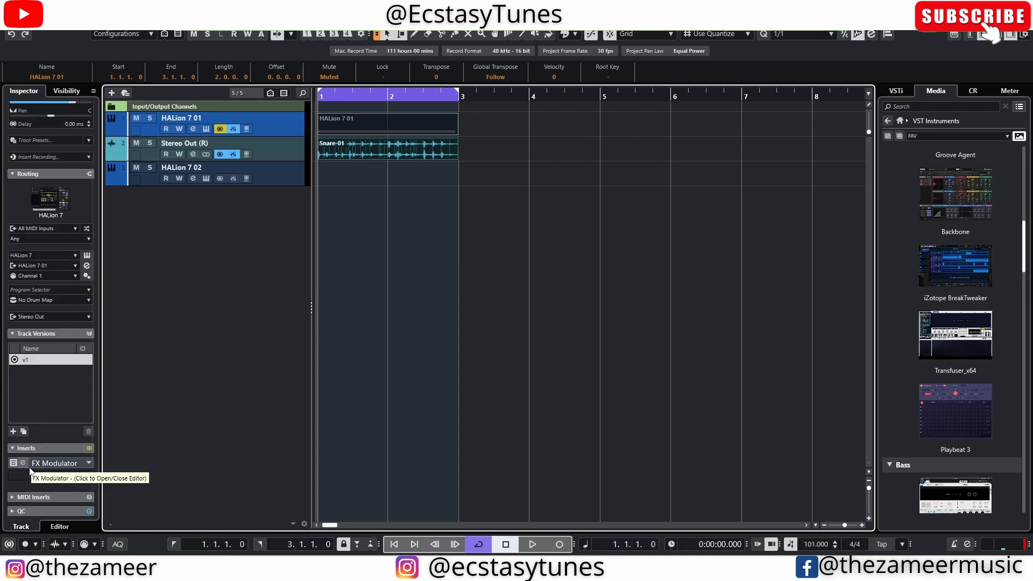
pyautogui.click(285, 115)
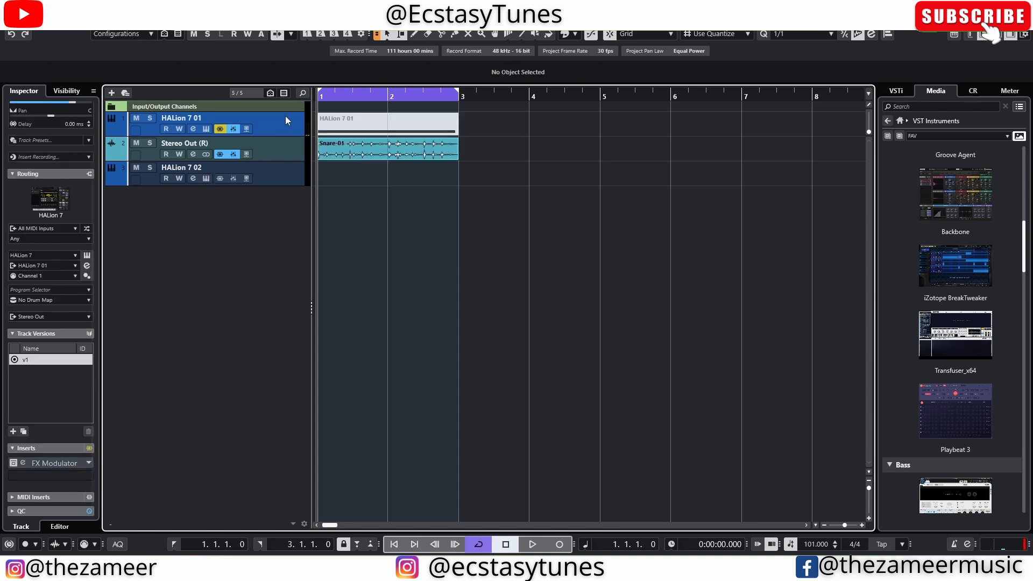
# - Insert the REVerence effect in the first slot of the HALion 7 01 Master bus and raise its predelay, time and mix
pyautogui.click(205, 130)
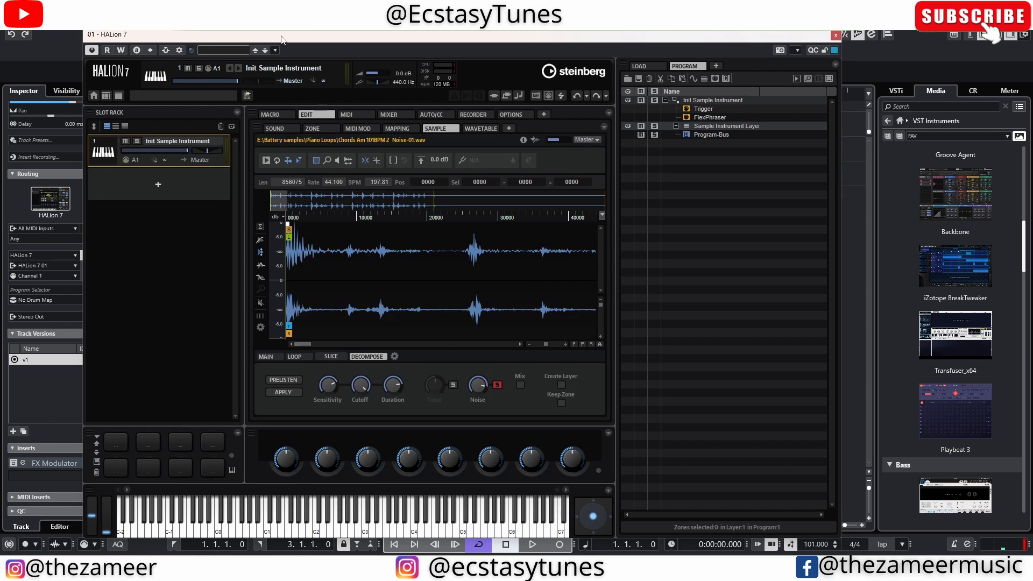
pyautogui.moveTo(281, 39); pyautogui.dragTo(295, 41)
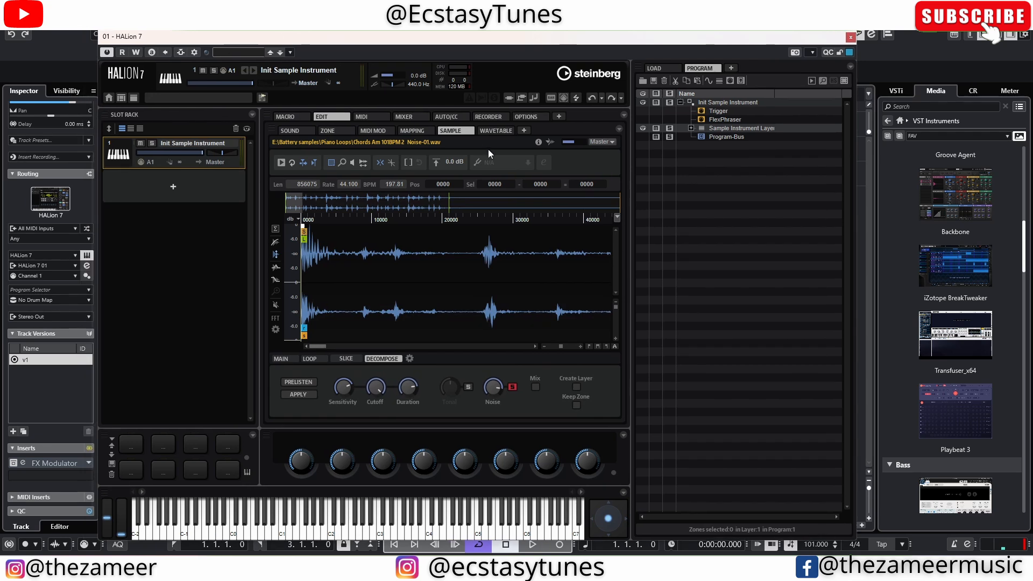
pyautogui.click(411, 119)
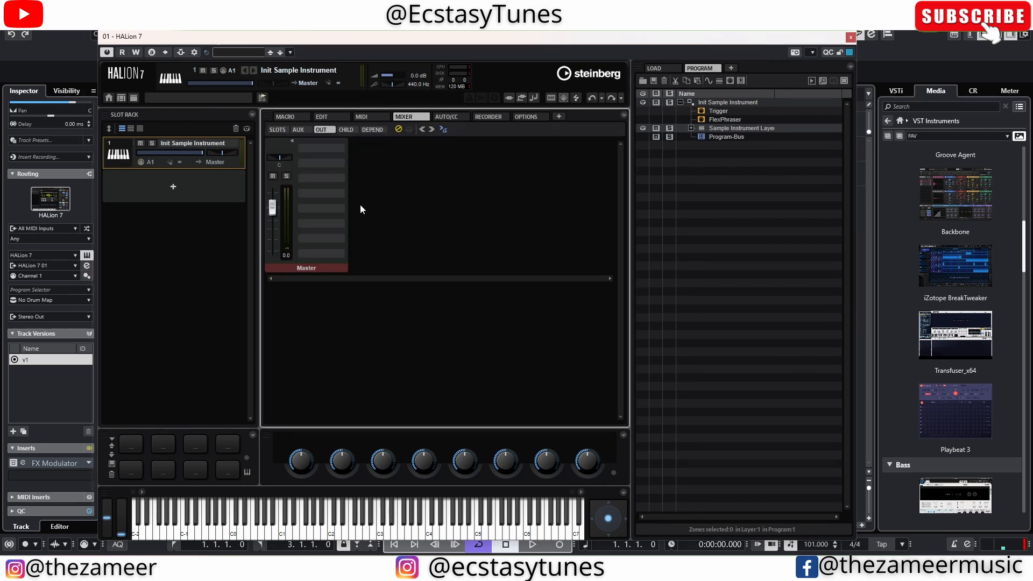
pyautogui.click(310, 156)
pyautogui.scroll(-3, 331, 258)
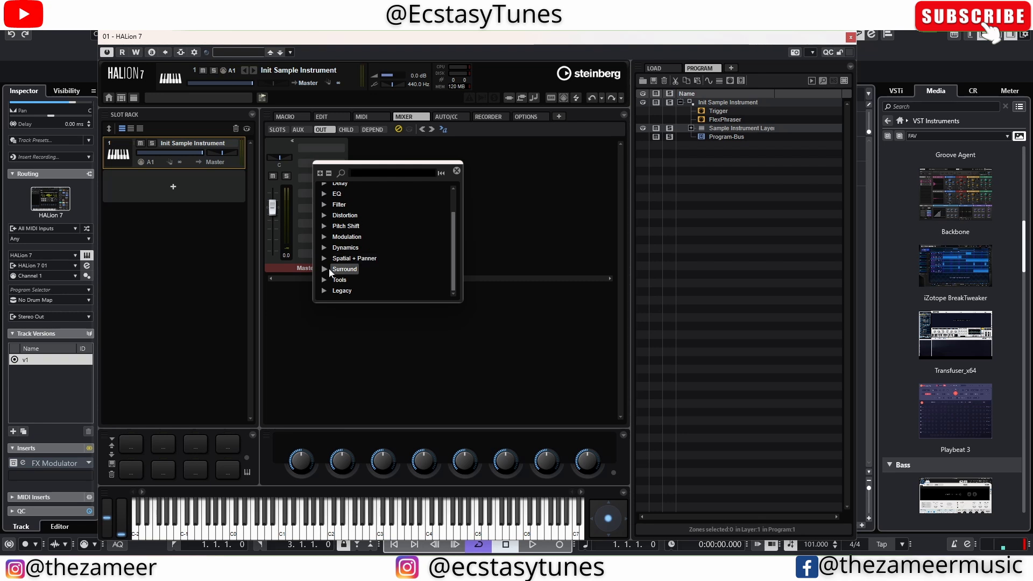
pyautogui.scroll(3, 331, 242)
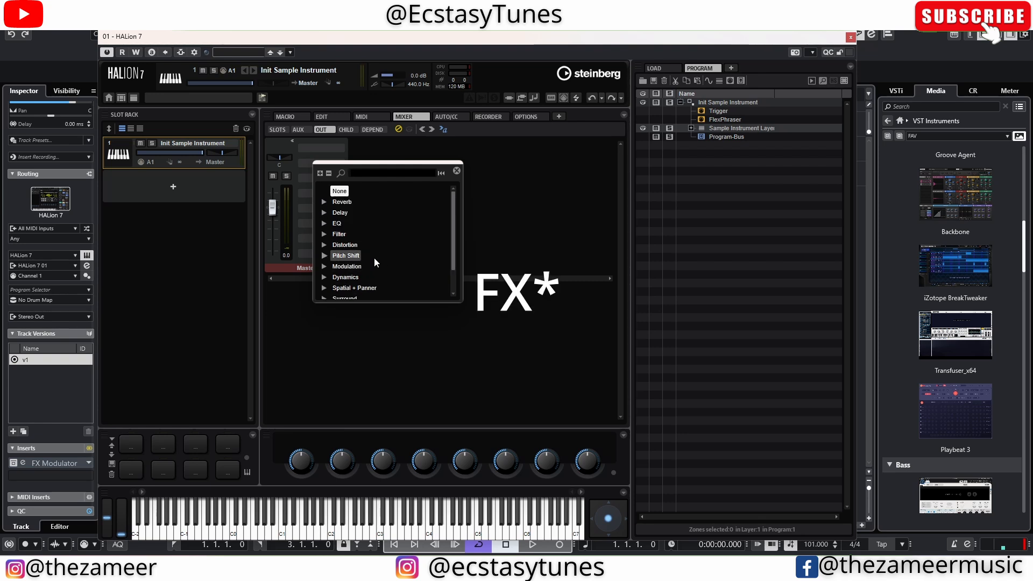
pyautogui.click(326, 201)
pyautogui.click(326, 201)
pyautogui.click(326, 201)
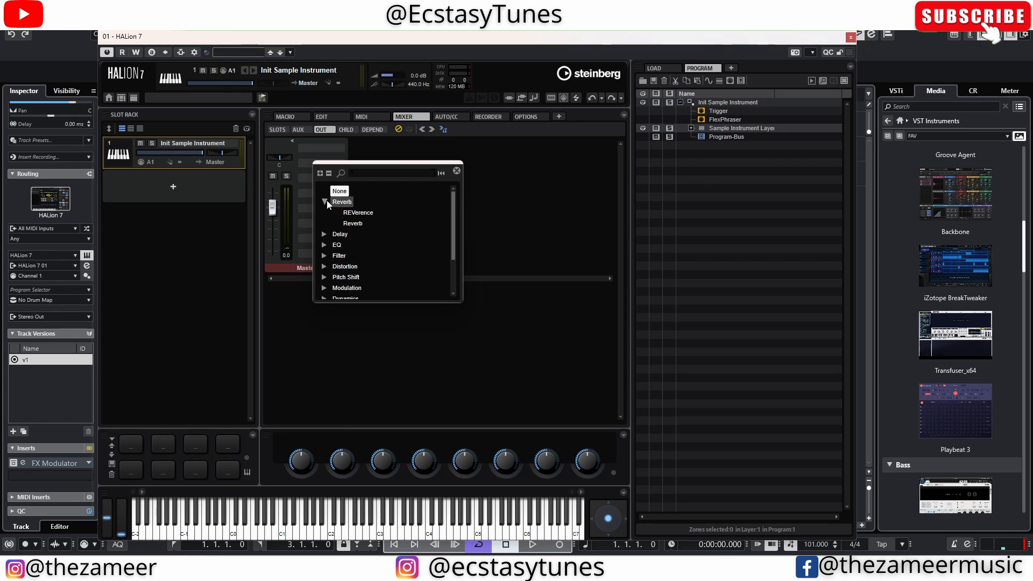
pyautogui.click(359, 216)
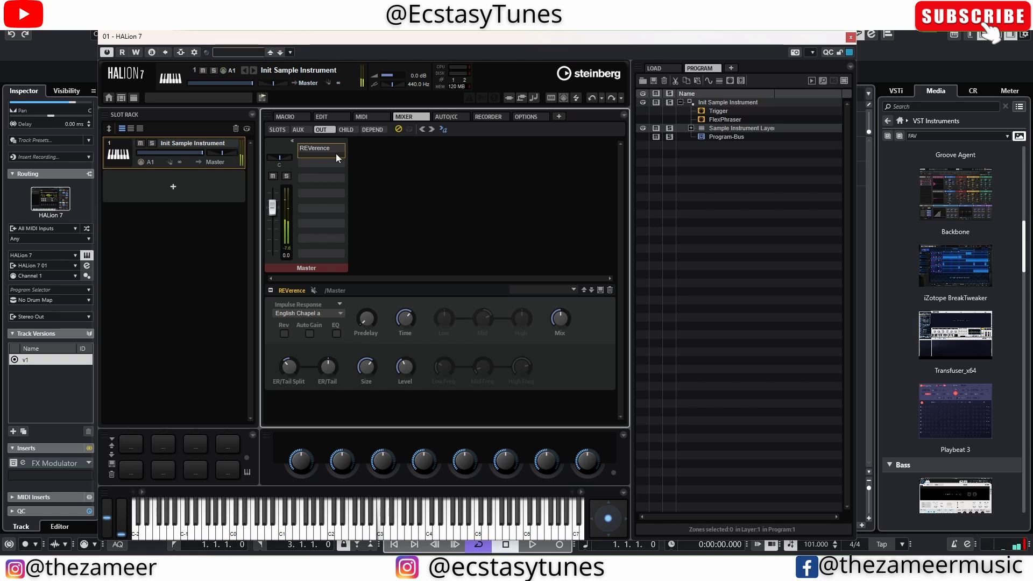
pyautogui.moveTo(554, 322); pyautogui.dragTo(548, 287)
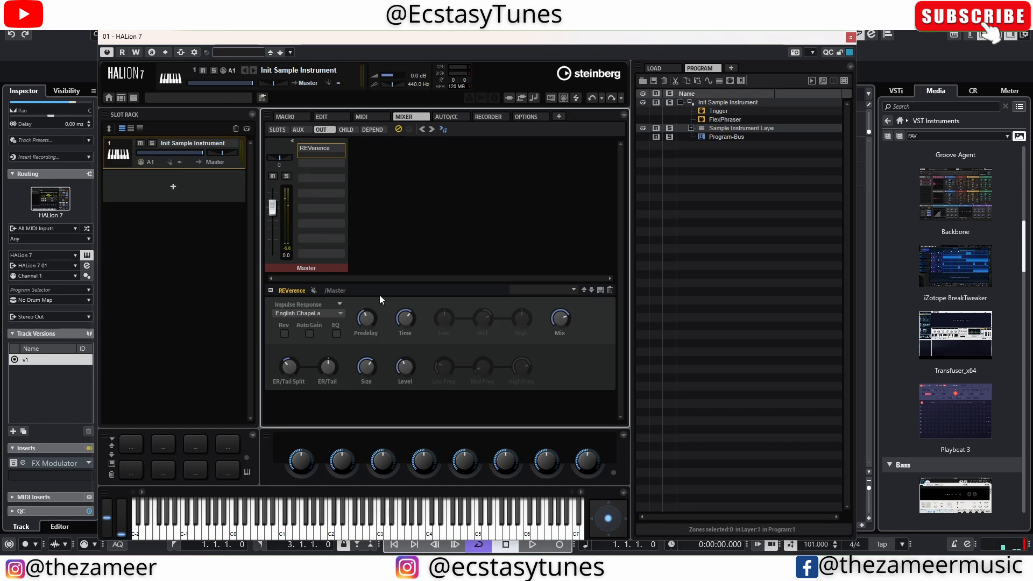
# - Look through the Distortion and Legacy effects available for the second slot of the Master bus
pyautogui.click(331, 162)
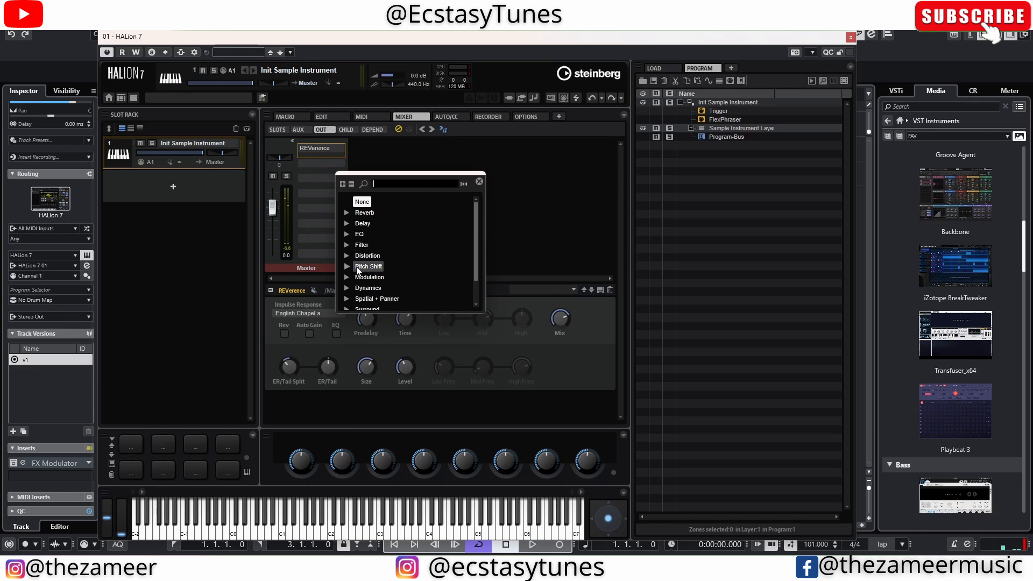
pyautogui.scroll(-1, 355, 262)
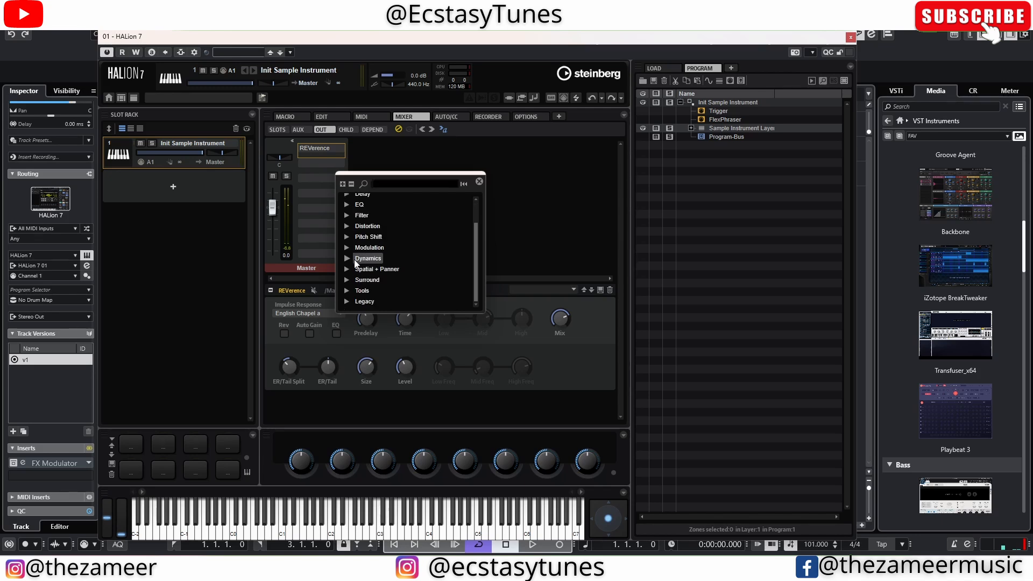
pyautogui.click(347, 226)
pyautogui.scroll(-2, 402, 279)
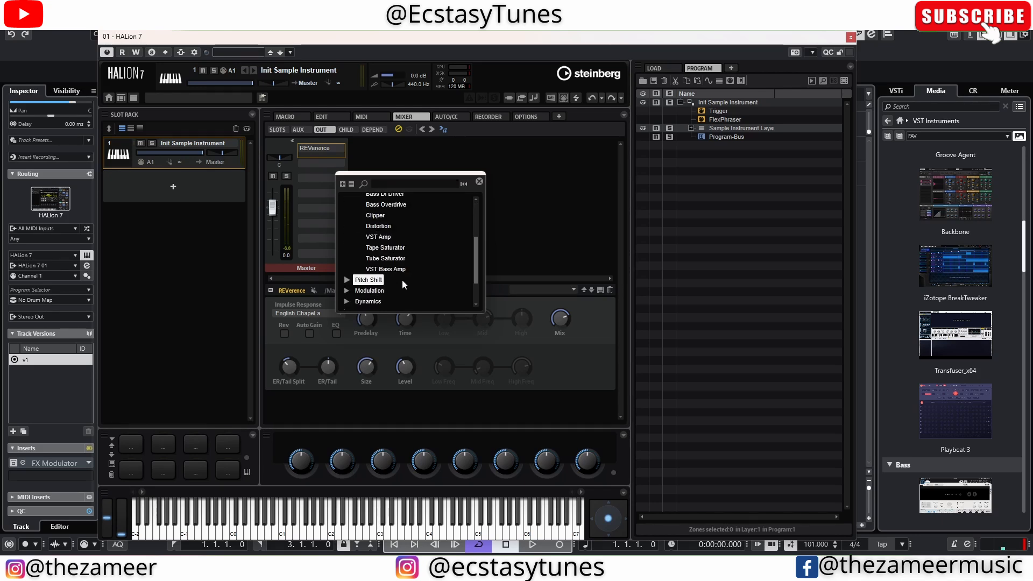
pyautogui.scroll(-2, 402, 280)
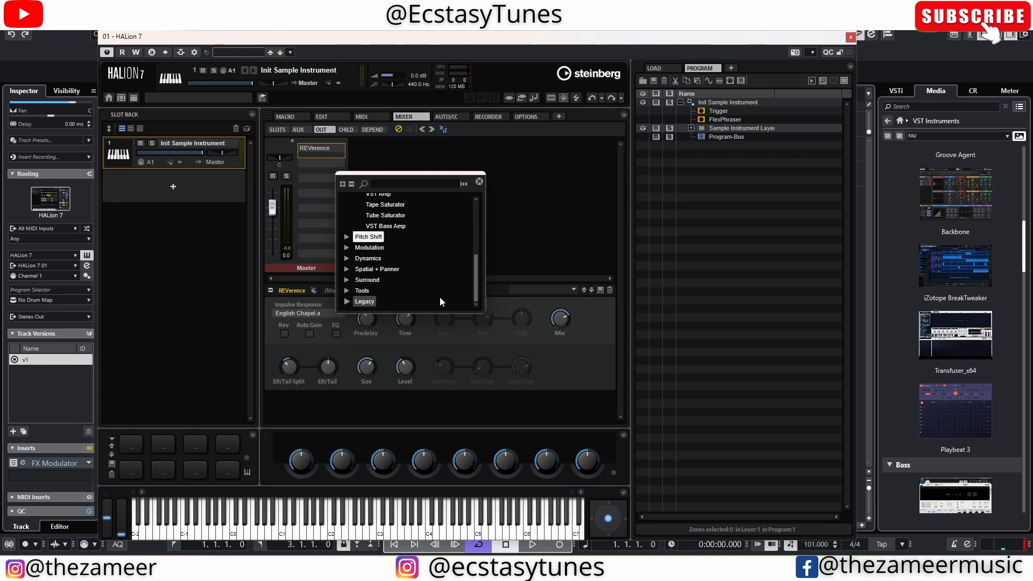
pyautogui.click(353, 303)
pyautogui.scroll(-4, 372, 284)
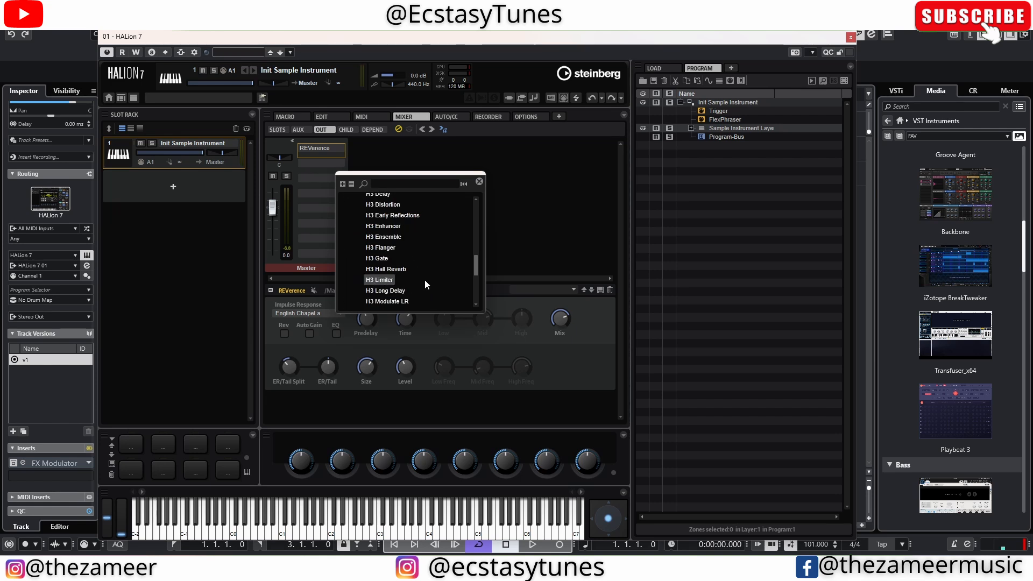
pyautogui.scroll(2, 431, 287)
pyautogui.scroll(-5, 441, 287)
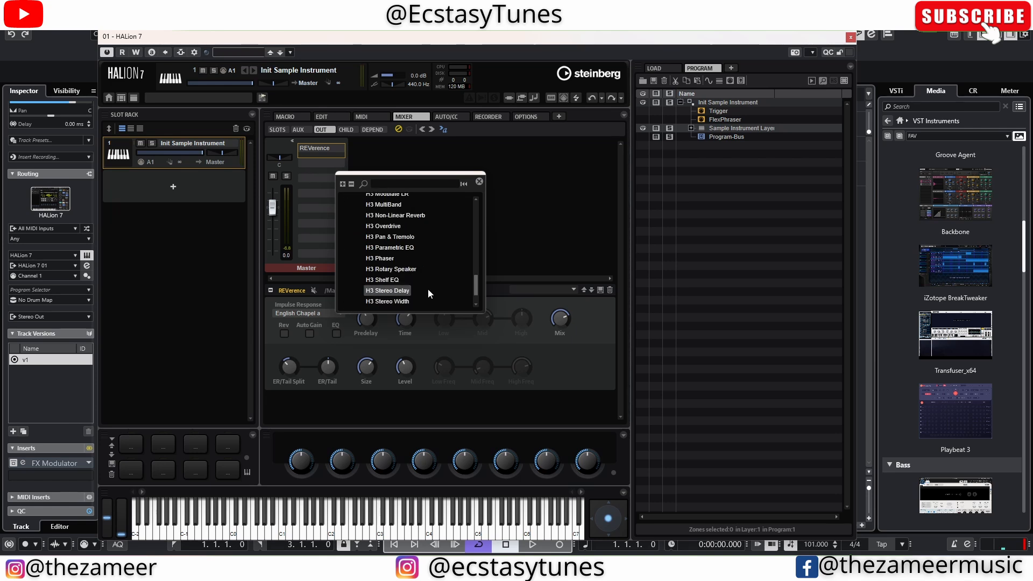
pyautogui.scroll(8, 371, 279)
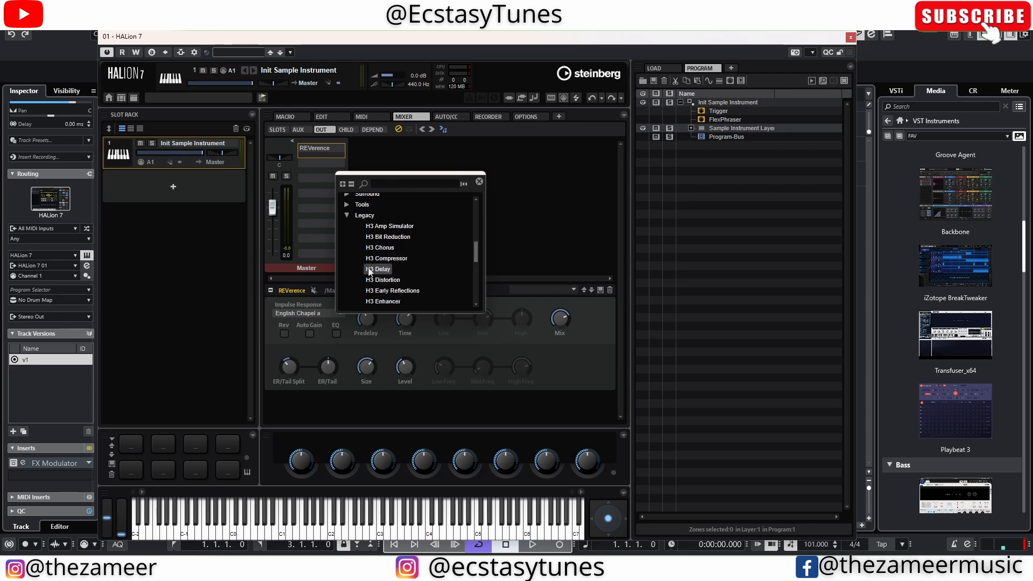
# - Insert the Tape Saturator in the second slot of the Master bus and raise its drive
pyautogui.click(347, 215)
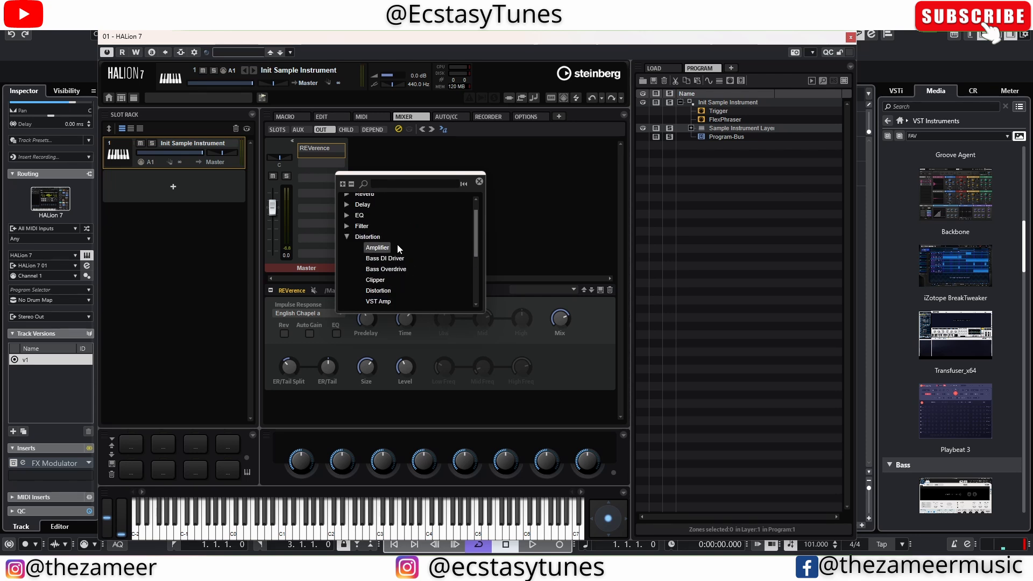
pyautogui.scroll(-2, 397, 243)
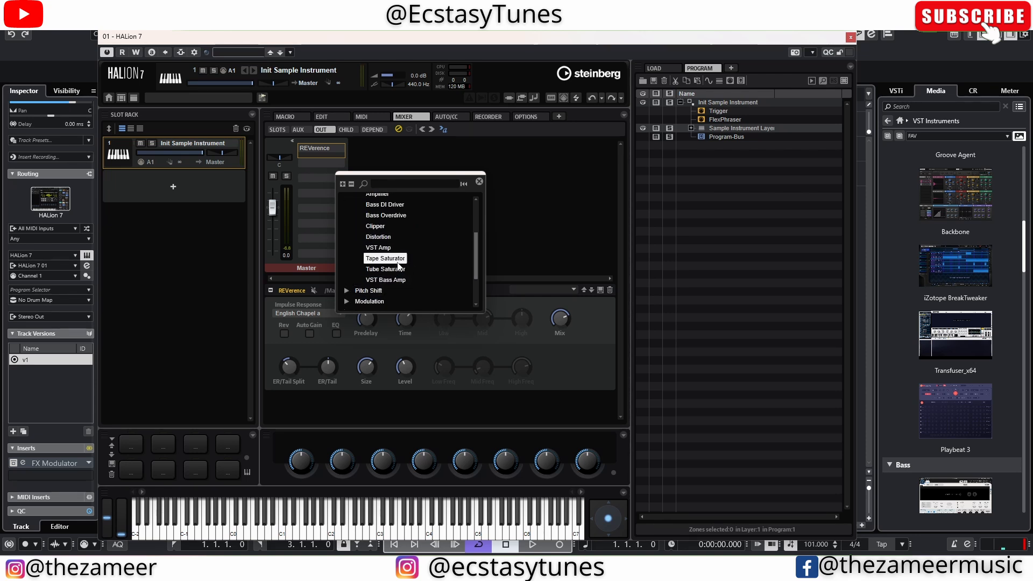
pyautogui.click(385, 258)
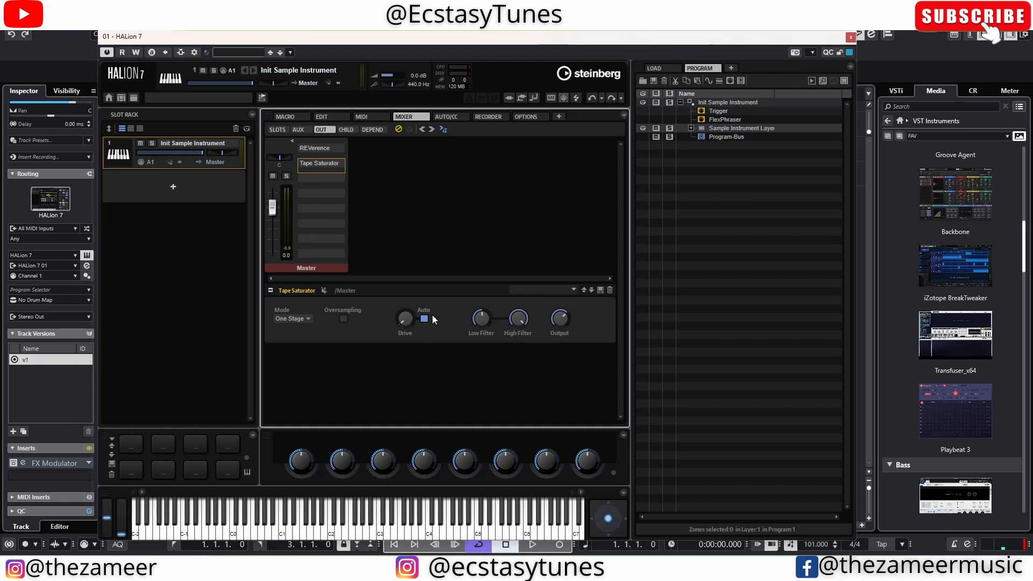
pyautogui.moveTo(406, 321)
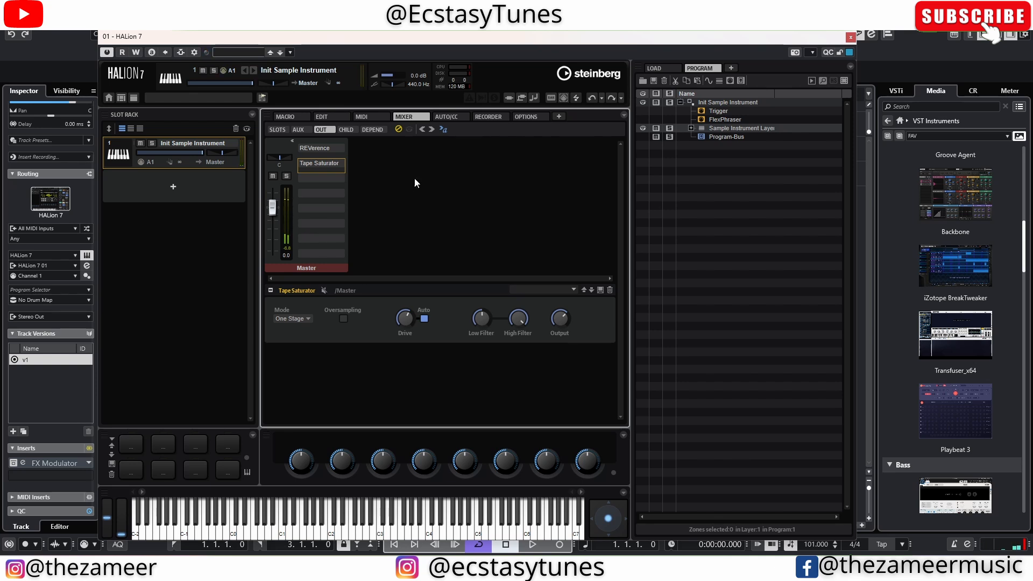
# - Bypass REVerence on the Master bus and turn on oversampling in the Tape Saturator
pyautogui.click(330, 150)
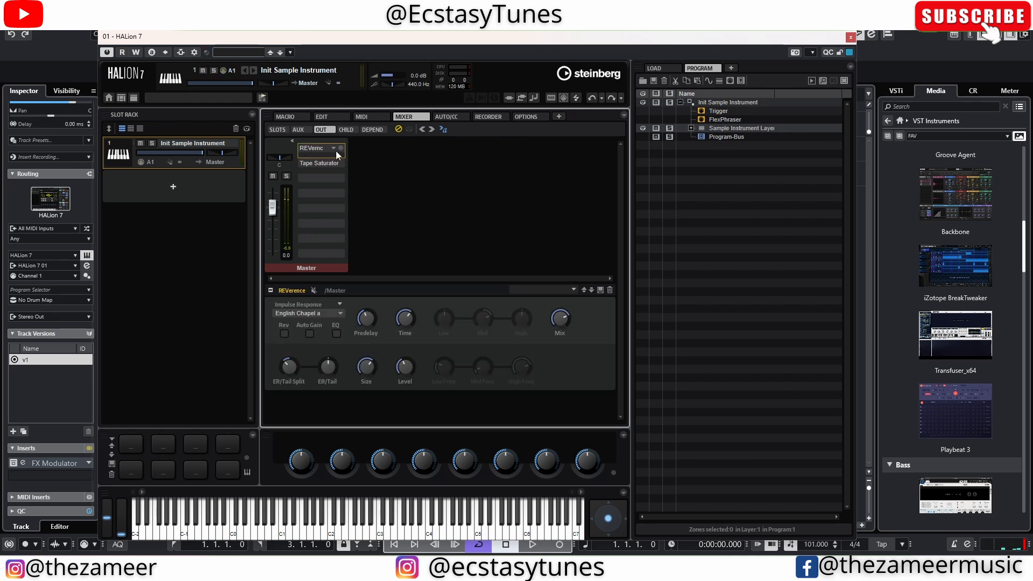
pyautogui.click(340, 149)
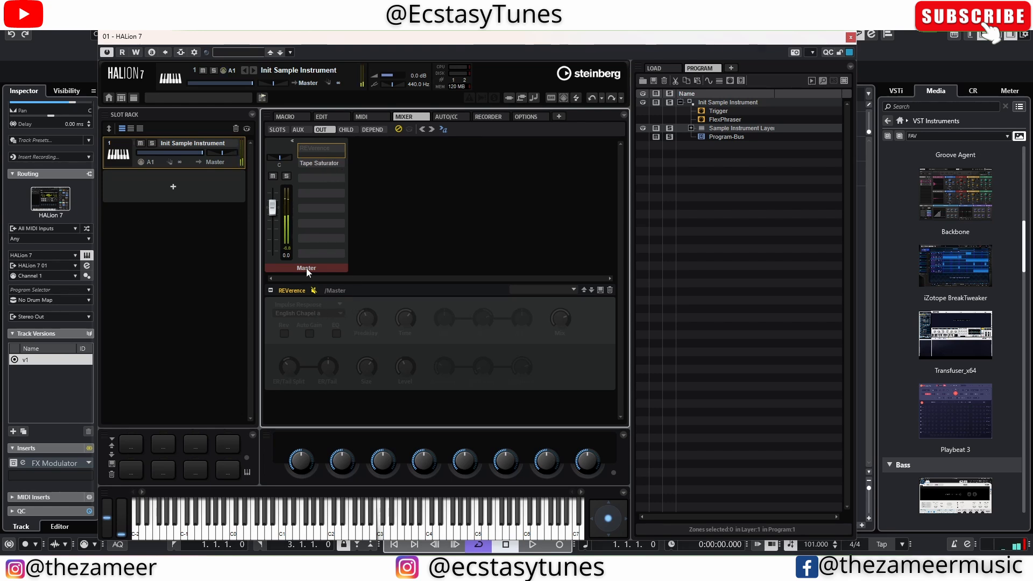
pyautogui.click(307, 164)
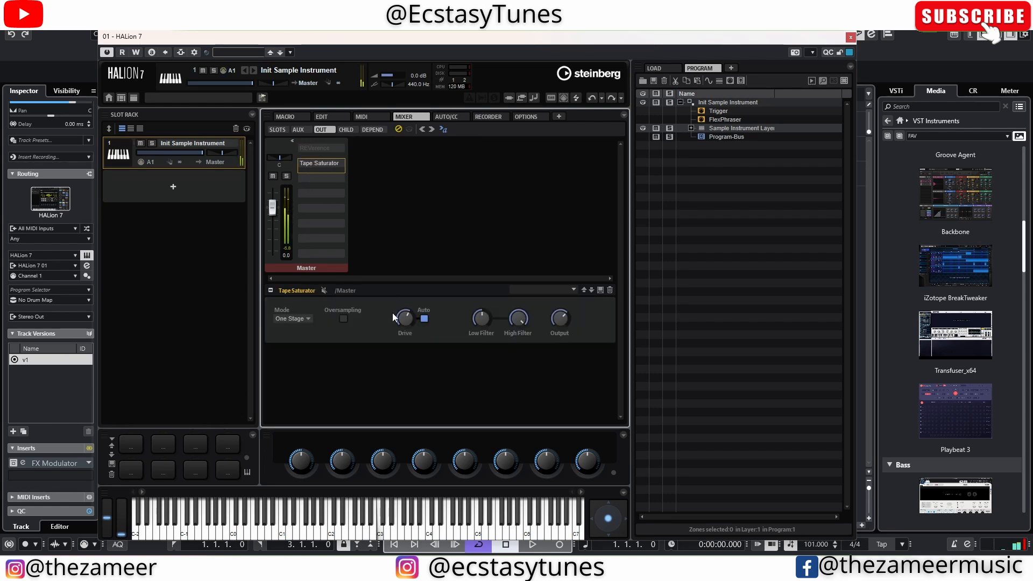
pyautogui.click(343, 318)
# - Insert the Vintage Ensemble modulation effect in the third slot of the Master bus and raise its shimmer and depth
pyautogui.click(308, 180)
pyautogui.click(326, 294)
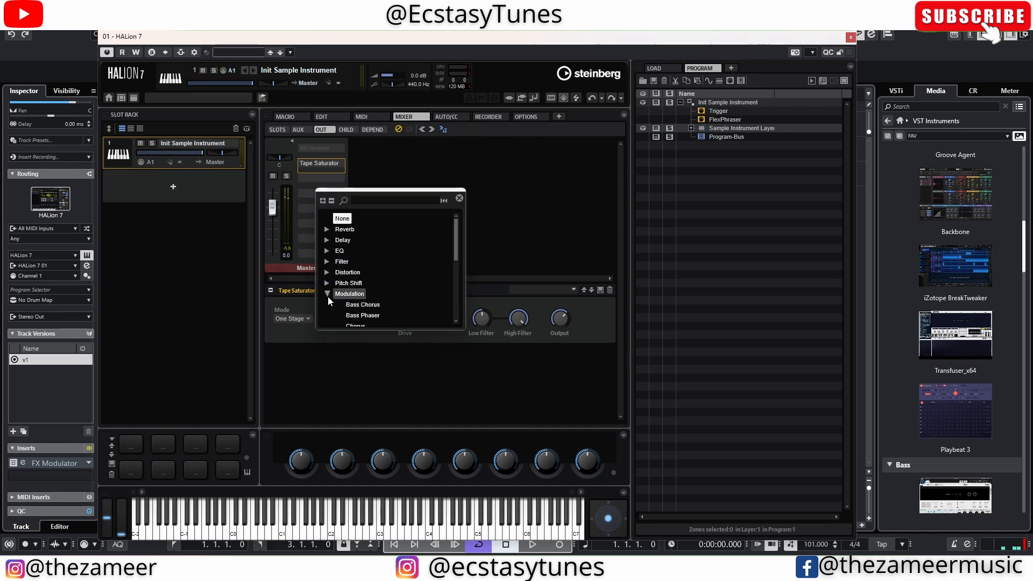
pyautogui.scroll(-1, 380, 298)
pyautogui.scroll(-1, 411, 293)
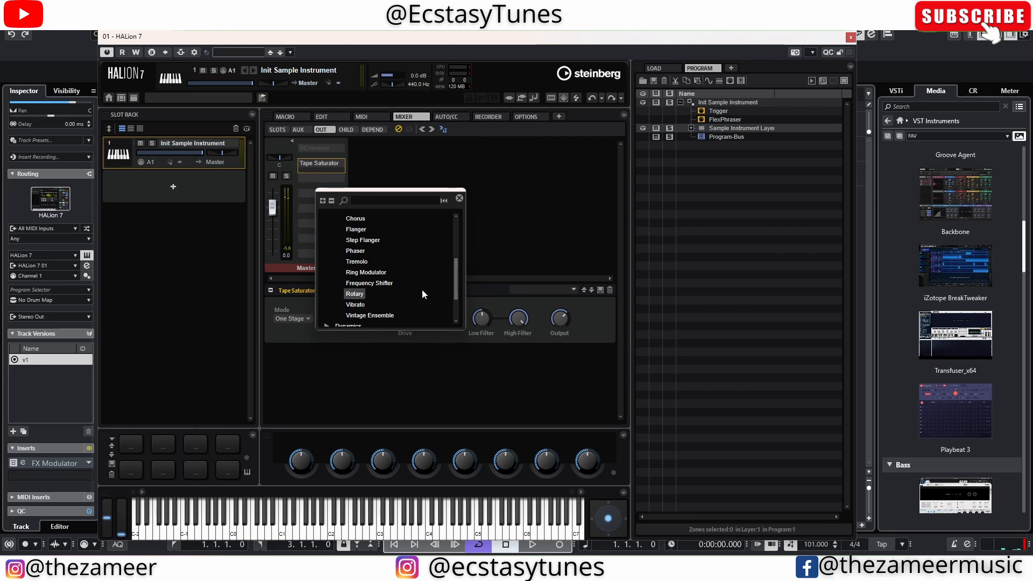
pyautogui.click(371, 315)
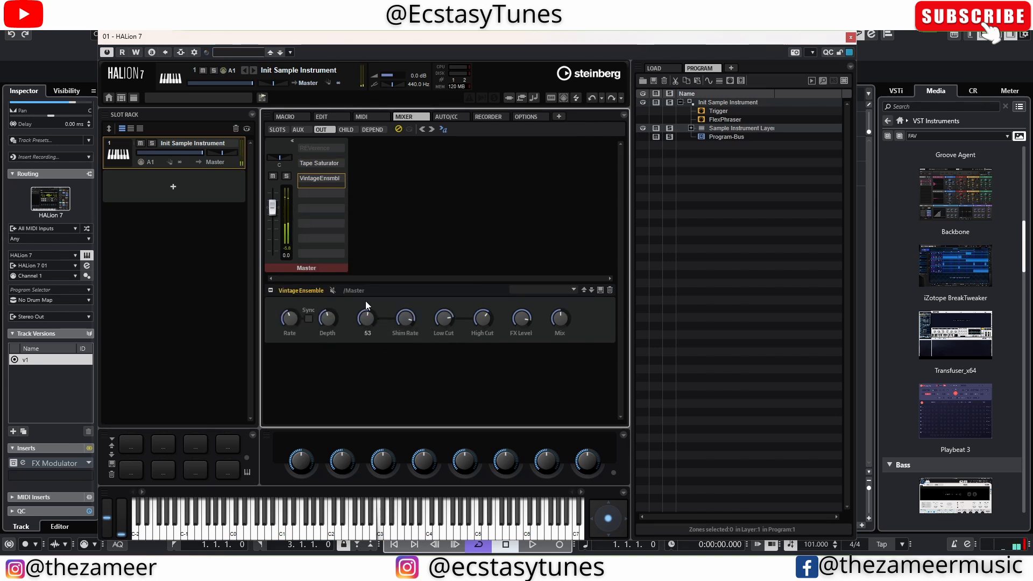
pyautogui.moveTo(366, 318); pyautogui.dragTo(365, 298)
pyautogui.moveTo(328, 325); pyautogui.dragTo(330, 300)
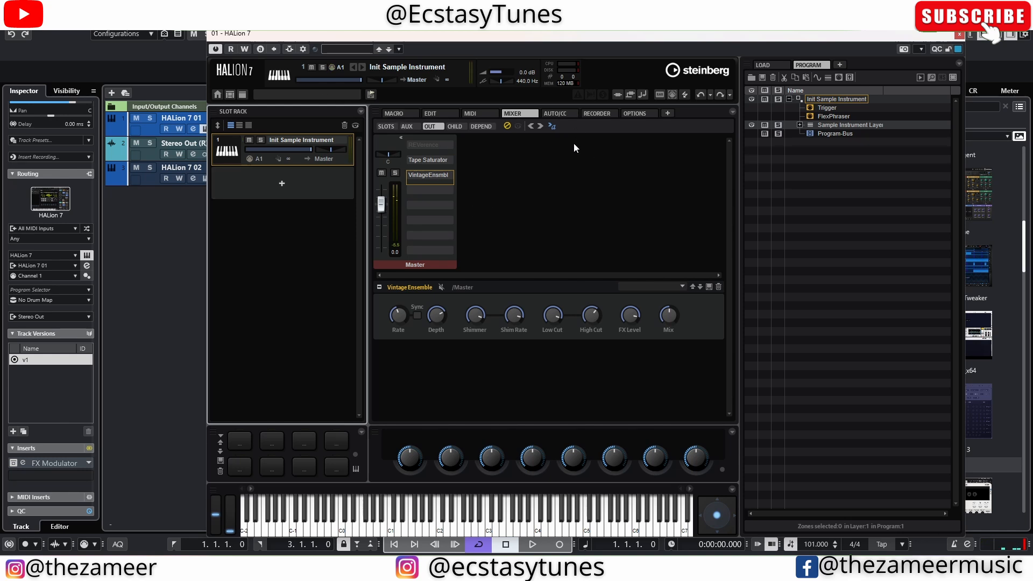
# - Load an Init Analog Synth program in the second HALion slot and add a MIDI track routed to it on channel 2
pyautogui.click(388, 126)
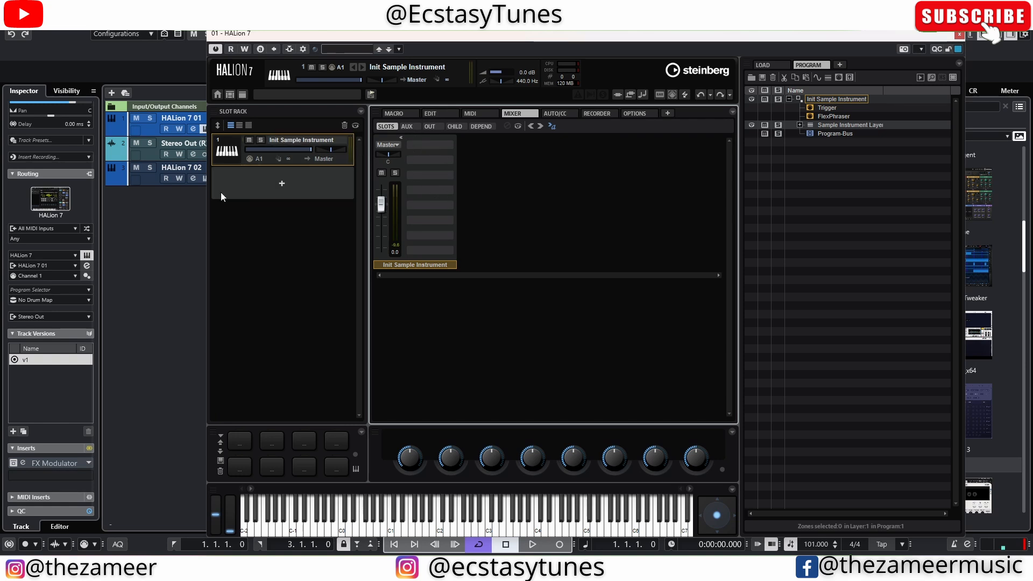
pyautogui.rightClick(284, 188)
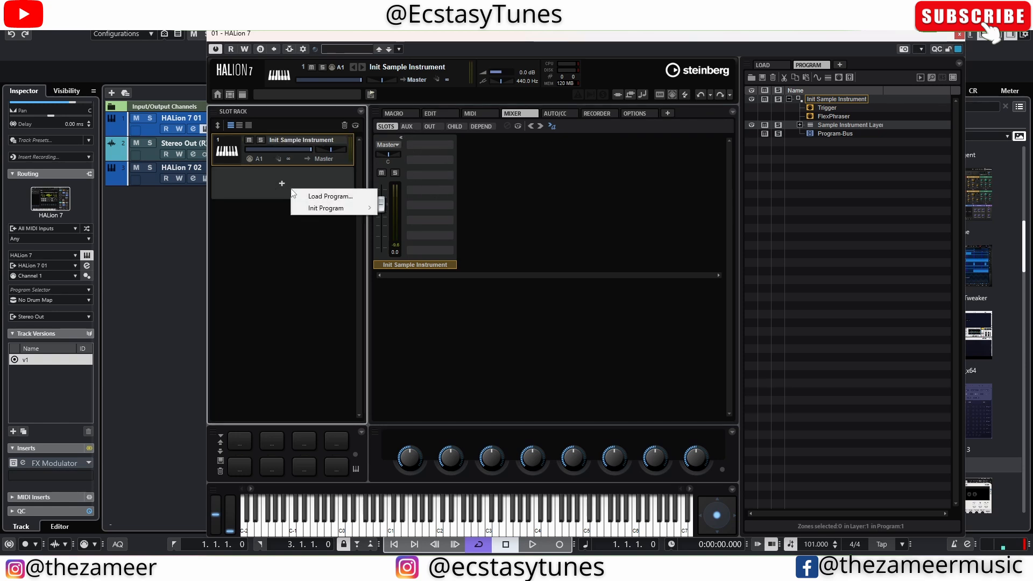
pyautogui.moveTo(338, 207)
pyautogui.click(399, 209)
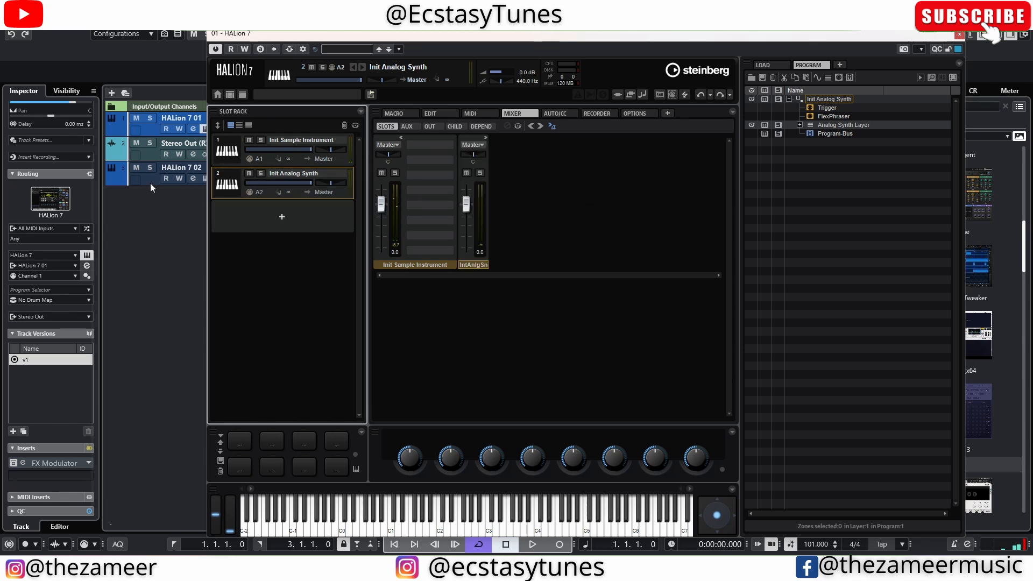
pyautogui.rightClick(180, 210)
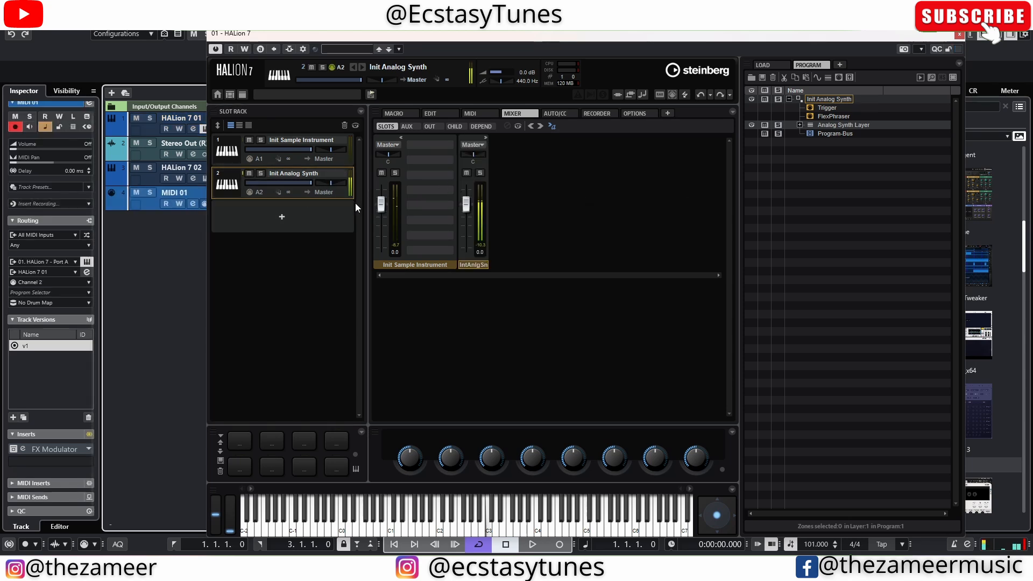
# - Compare the analog synth's own effect slots with the shared Master output bus in HALion's mixer
pyautogui.click(466, 206)
pyautogui.click(429, 127)
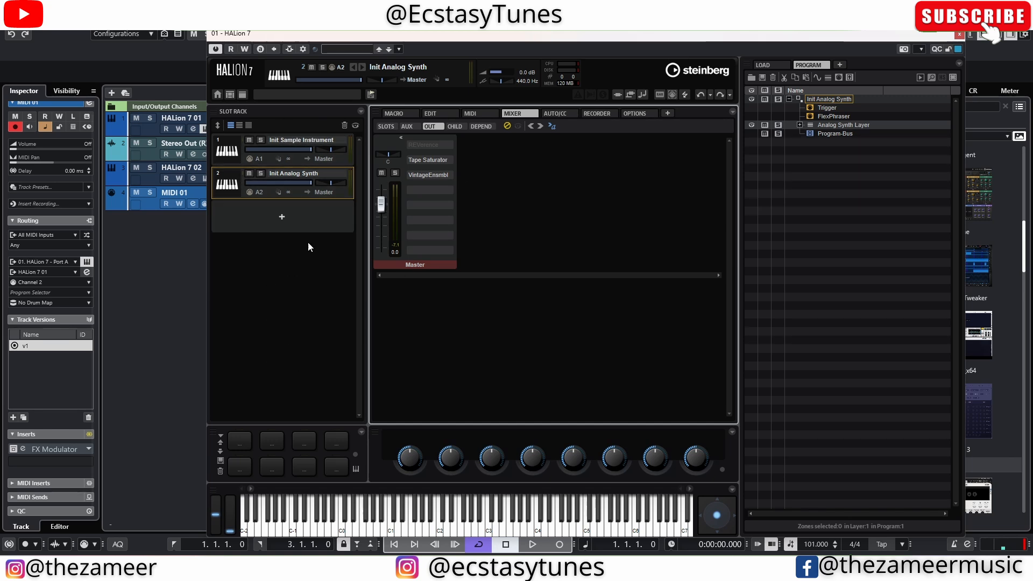
pyautogui.click(387, 127)
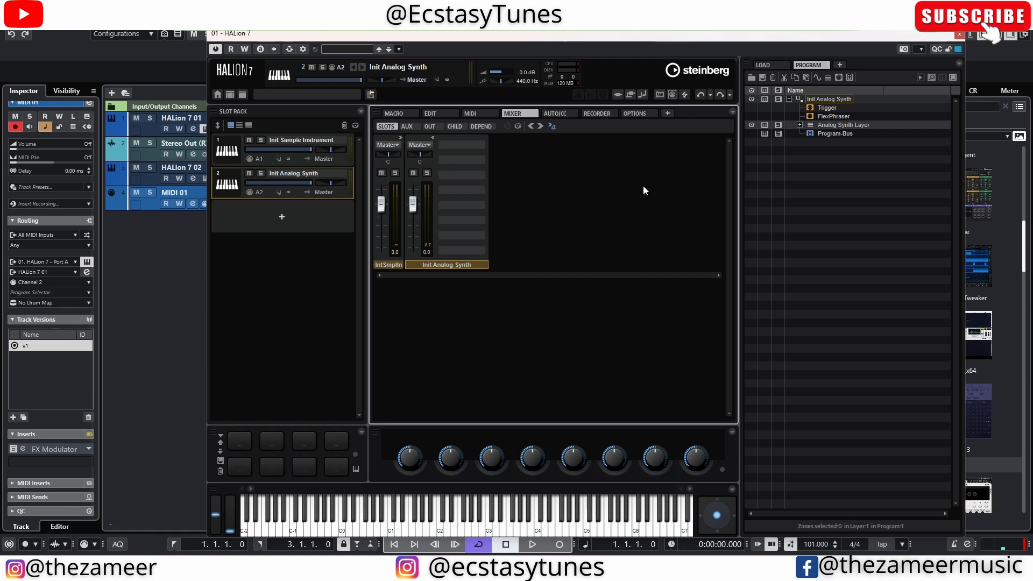
# - Close the HALion window and check how its first instance opens from the VST instrument rack, closing it again
pyautogui.click(959, 34)
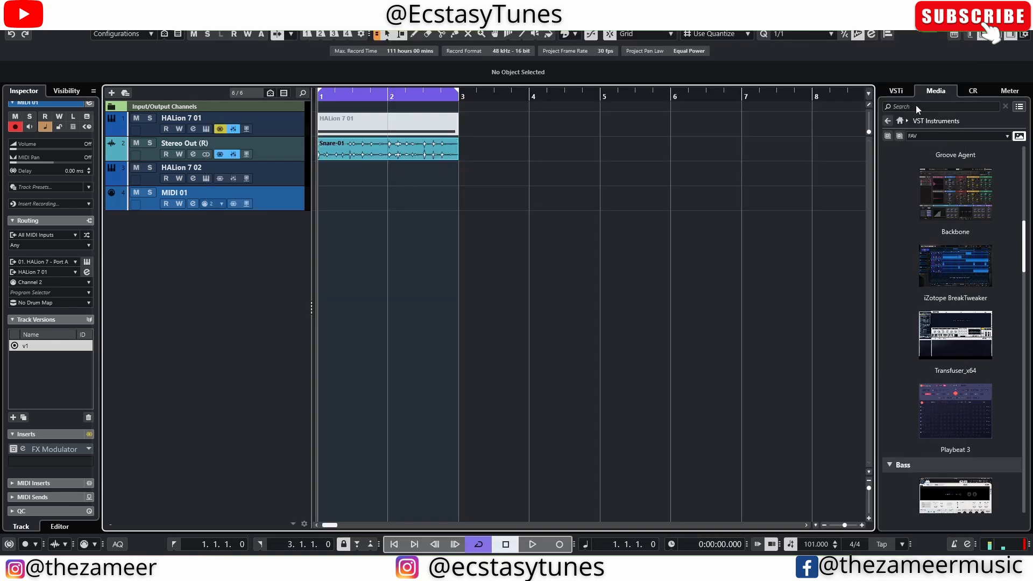
pyautogui.click(903, 89)
pyautogui.click(968, 131)
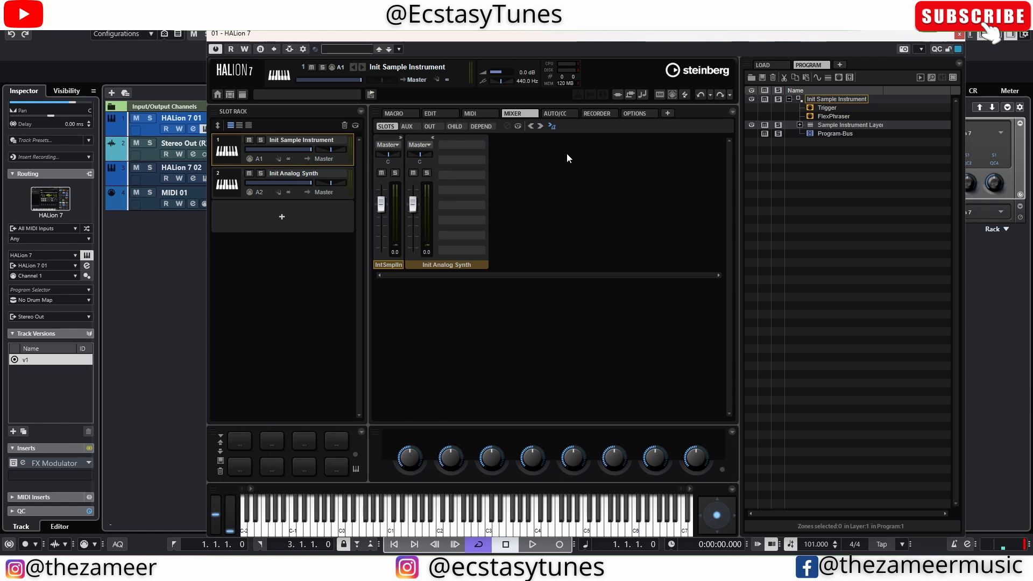
pyautogui.click(959, 36)
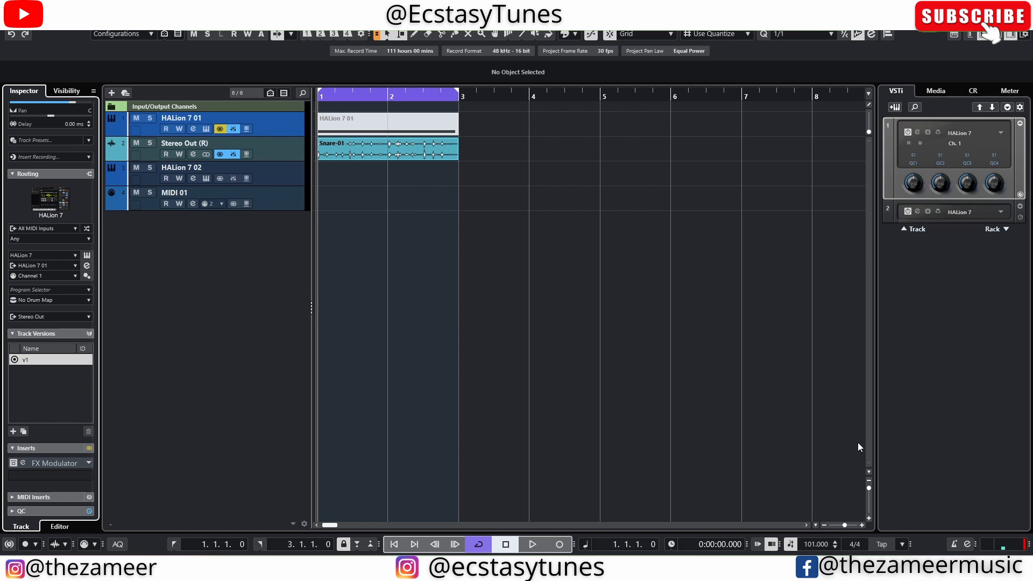
pyautogui.click(916, 131)
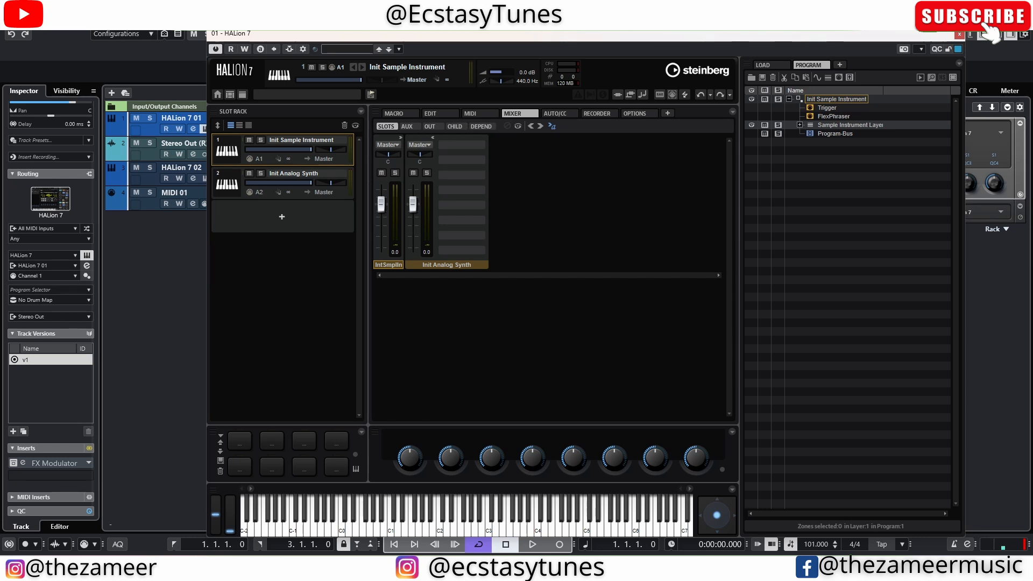
pyautogui.click(960, 35)
# - Browse the media content of HALion 7 under VST Instruments and open the Sonic Selection library
pyautogui.click(938, 91)
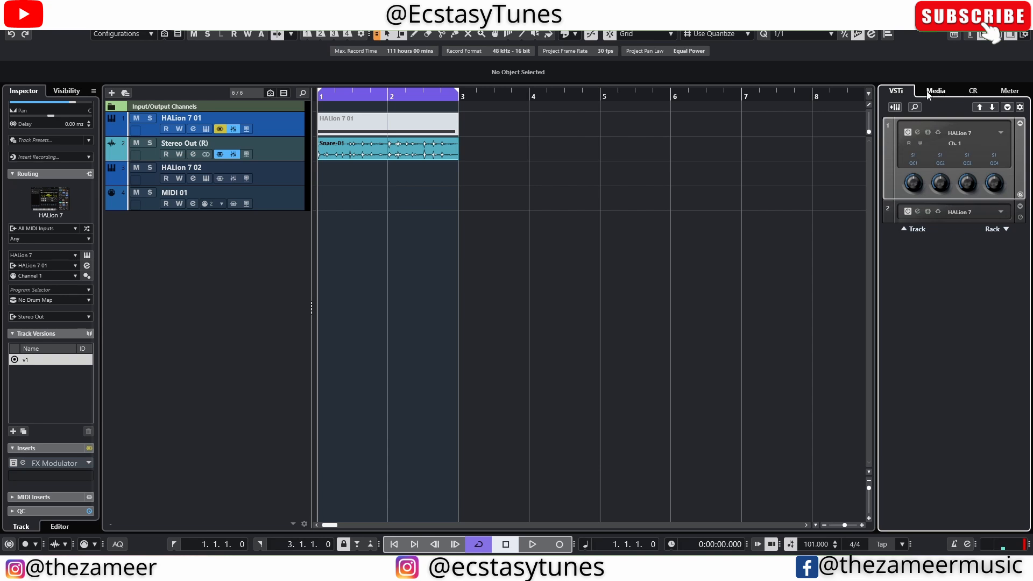
pyautogui.click(899, 120)
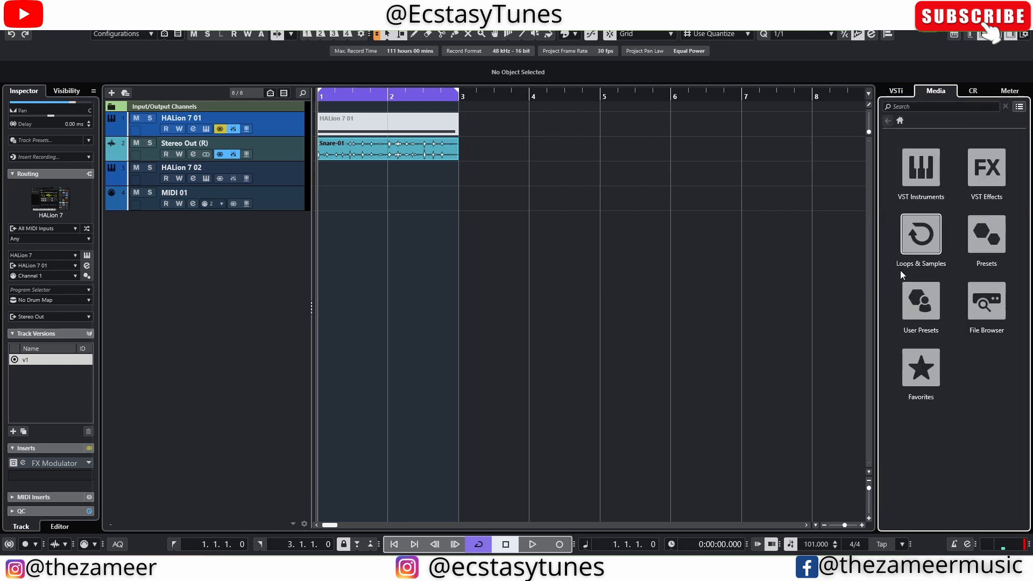
pyautogui.click(921, 168)
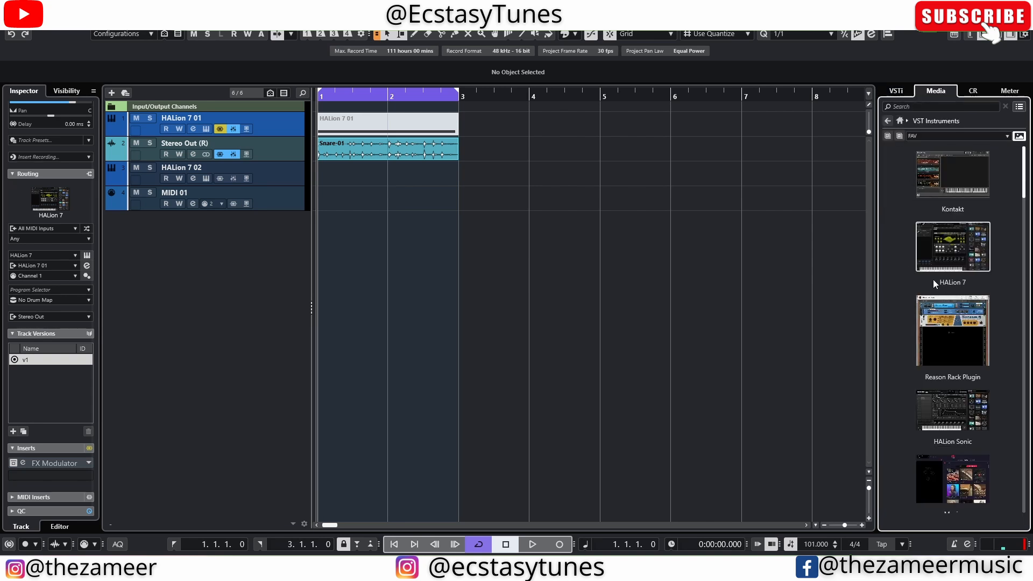
pyautogui.click(965, 264)
pyautogui.scroll(-3, 955, 302)
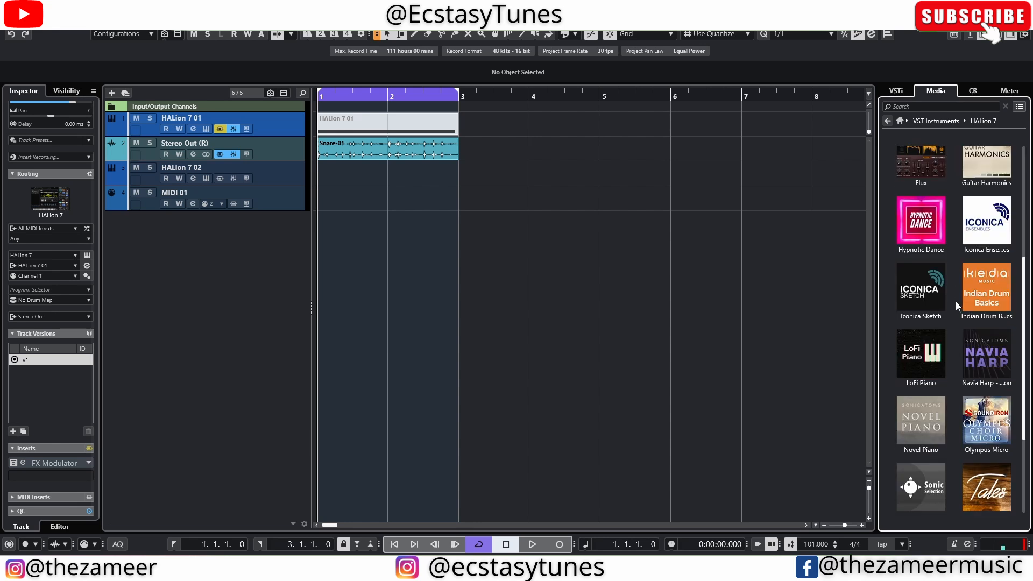
pyautogui.scroll(-2, 956, 303)
pyautogui.click(921, 341)
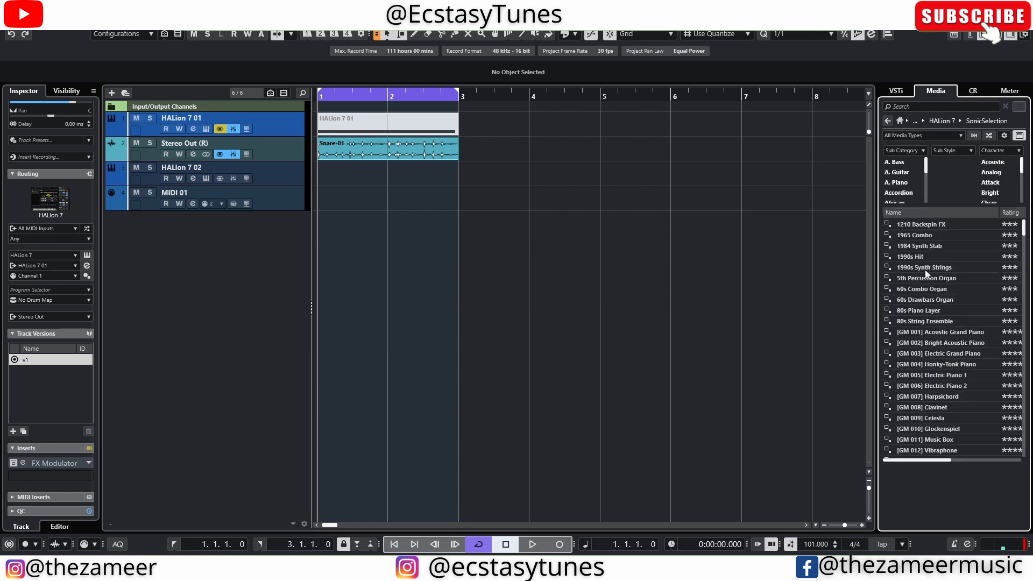
# - Audition the presets 1990s Synth Strings, Electric Piano 1, Harpsichord and Vibraphone
pyautogui.click(919, 266)
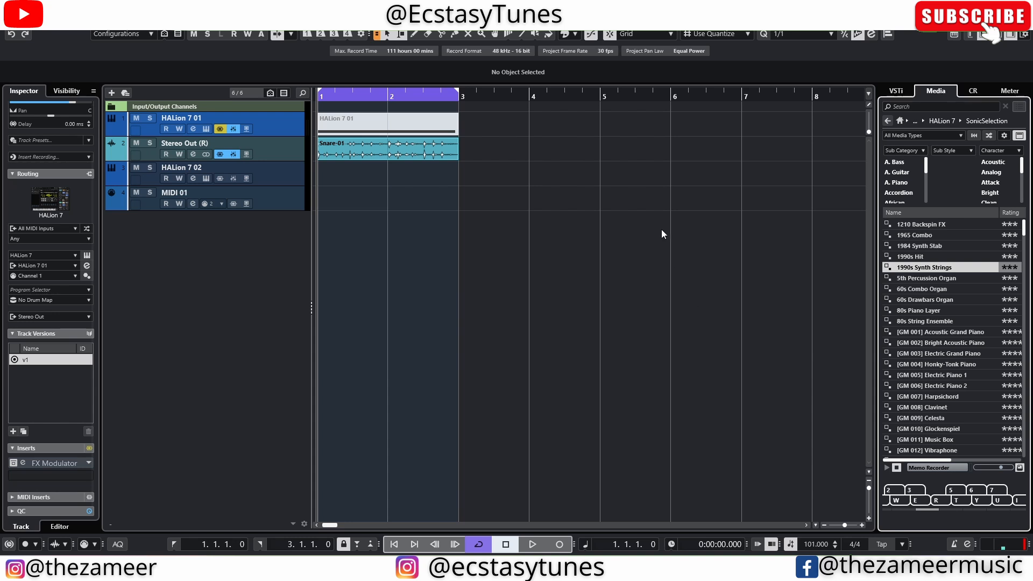
pyautogui.click(954, 378)
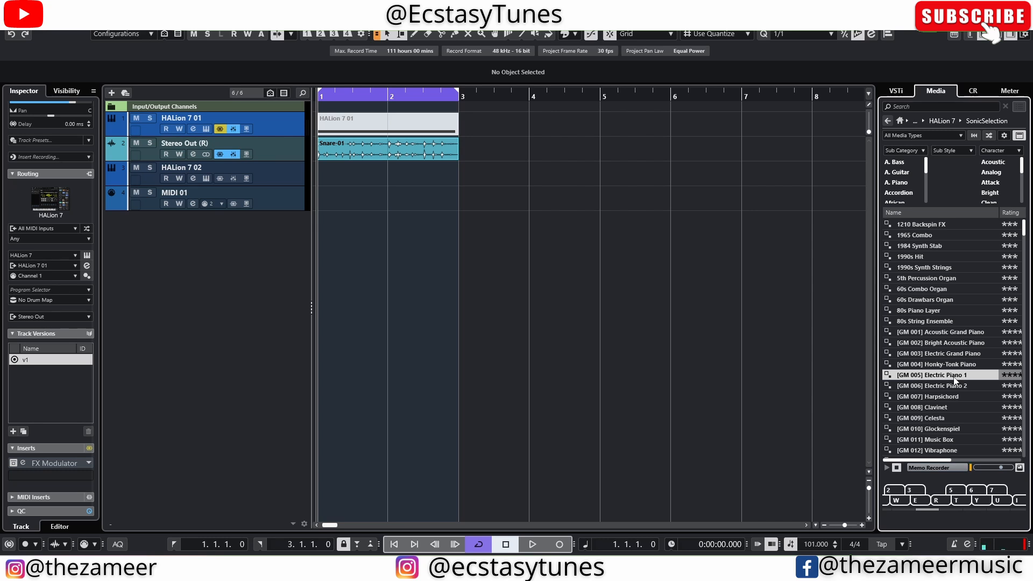
pyautogui.click(956, 397)
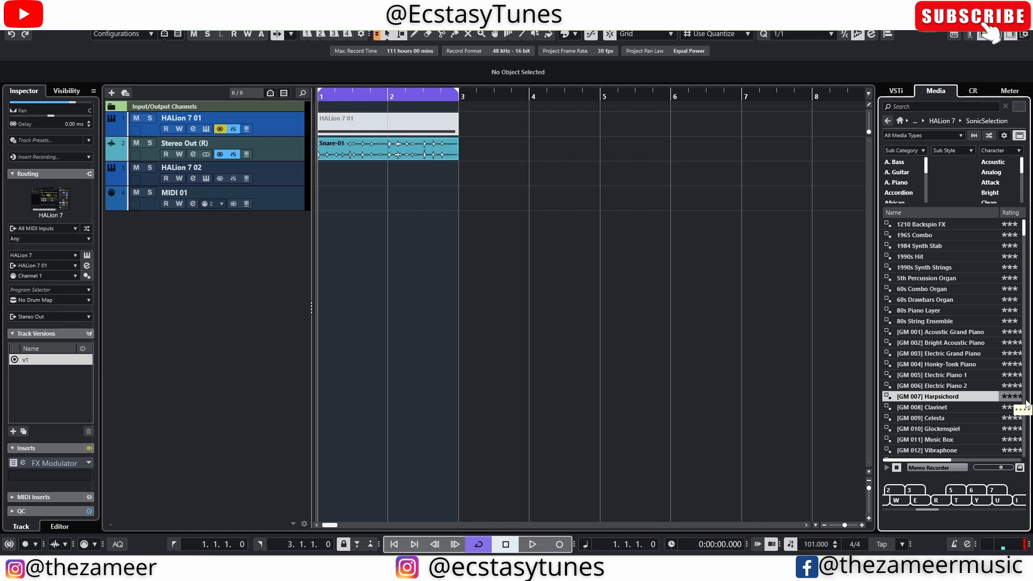
pyautogui.click(949, 451)
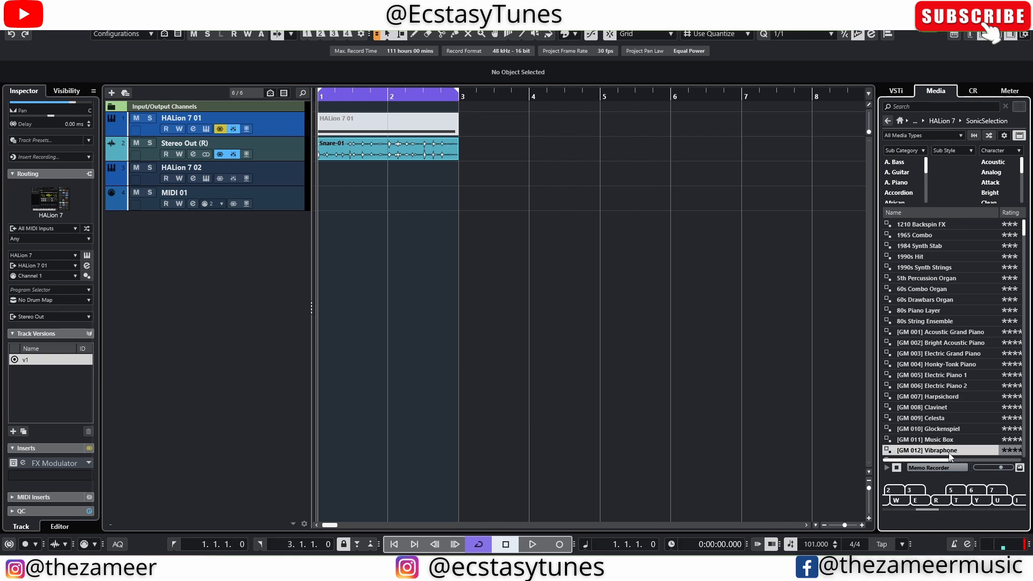